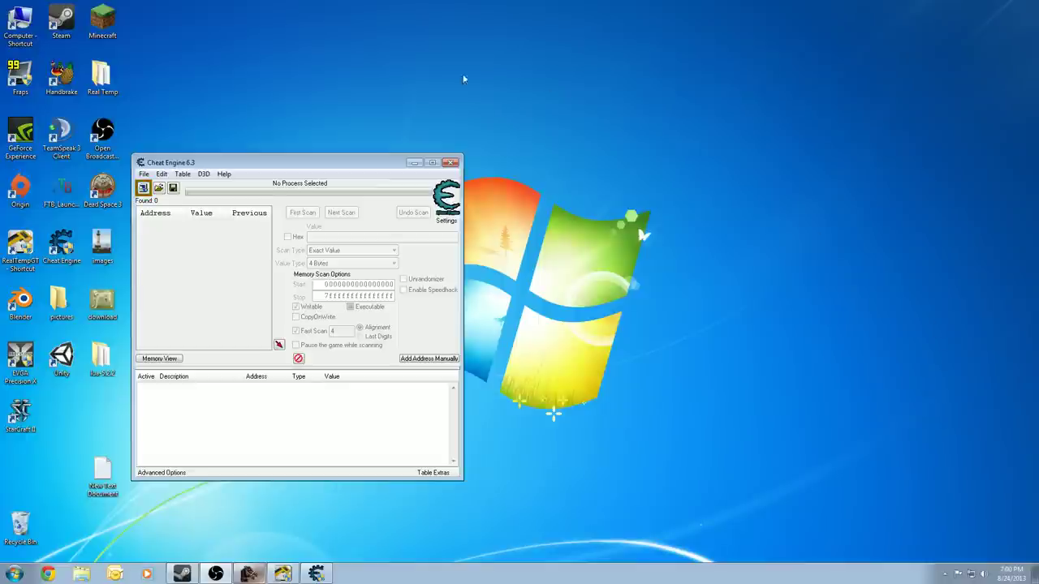
- Reposition the Cheat Engine window on the desktop and switch away from the game
left_click_drag(362, 167, 378, 58)
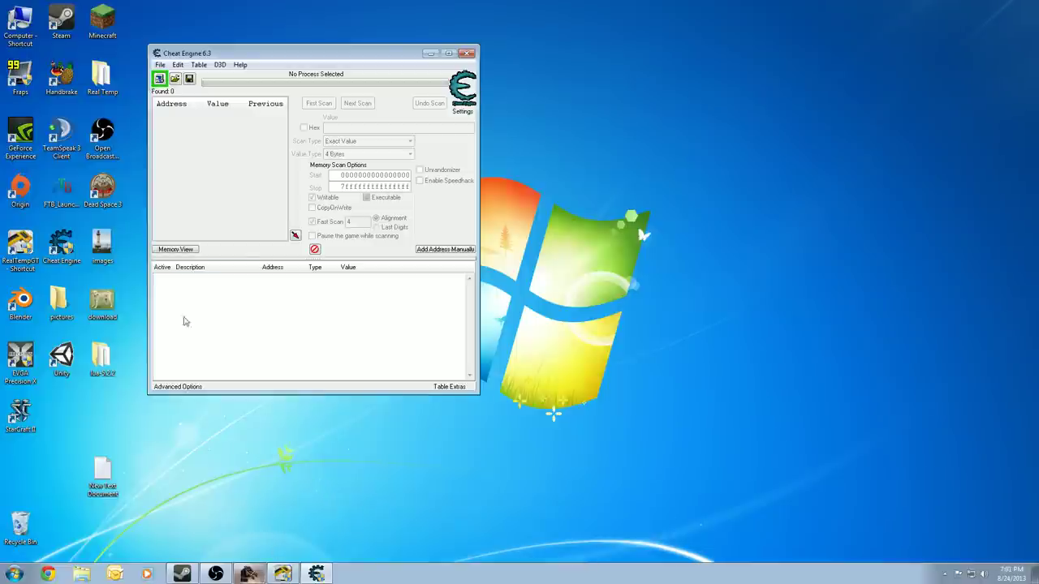
left_click_drag(223, 54, 254, 63)
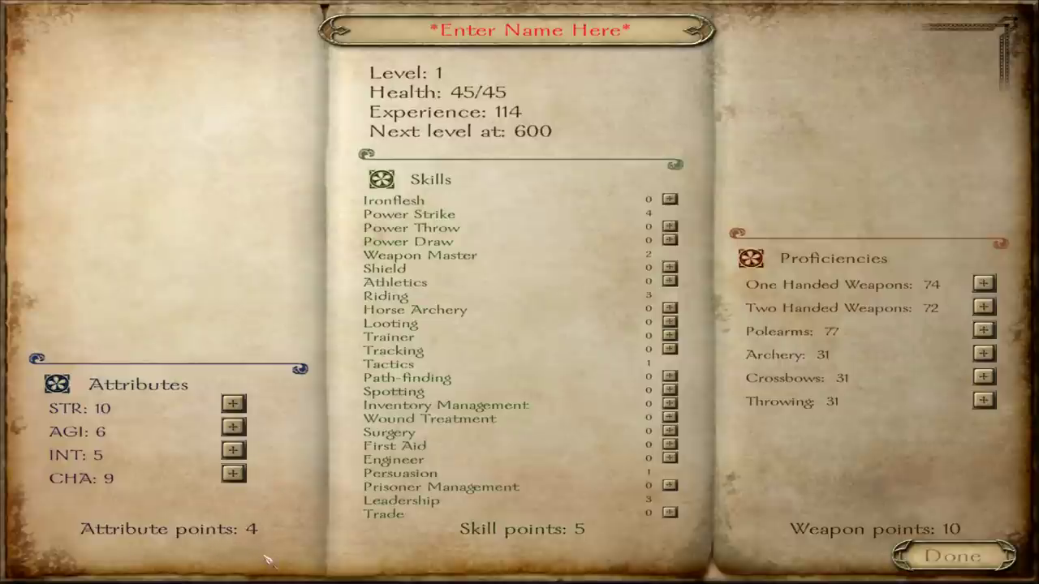
key("alt+Tab")
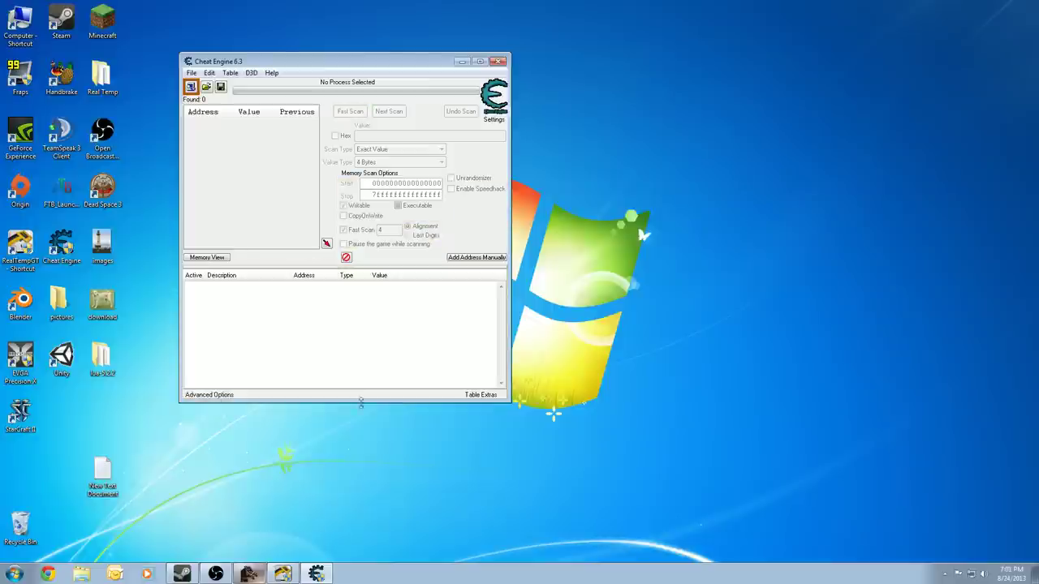
- Attach Cheat Engine to mb_warband.exe and enter 4 as the scan value
left_click(192, 88)
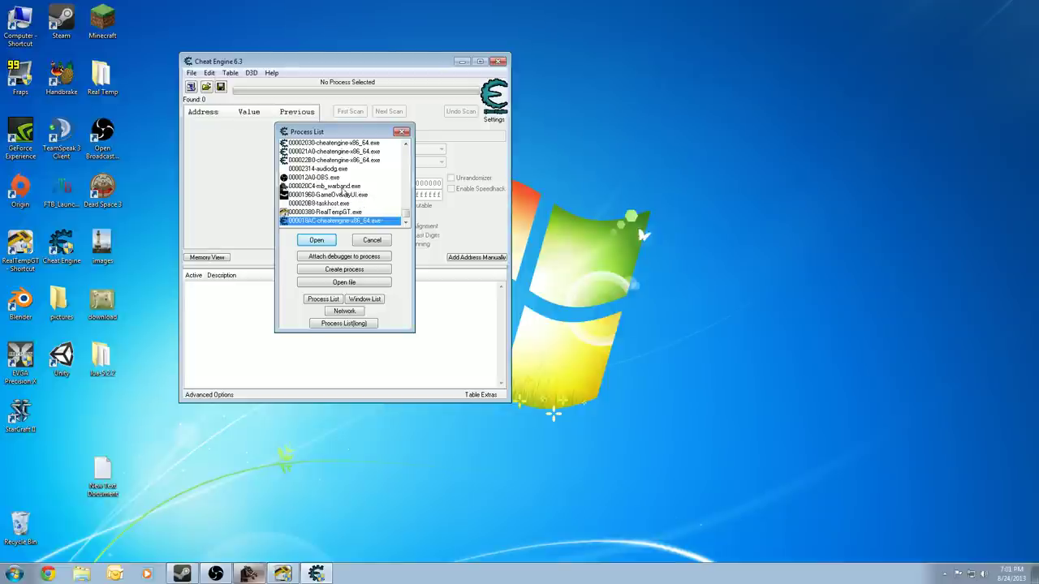
left_click(342, 188)
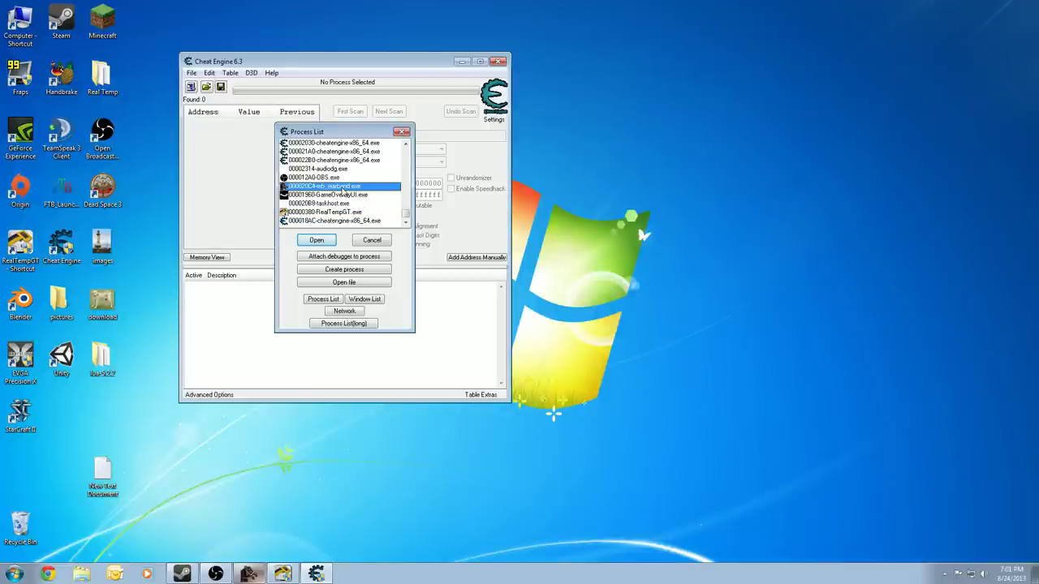
double_click(324, 188)
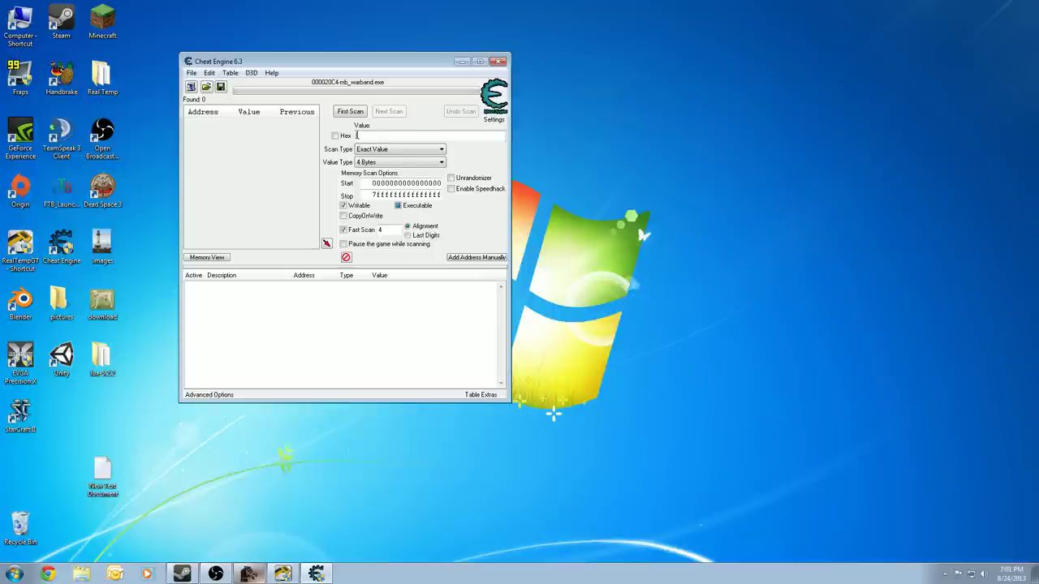
type("4")
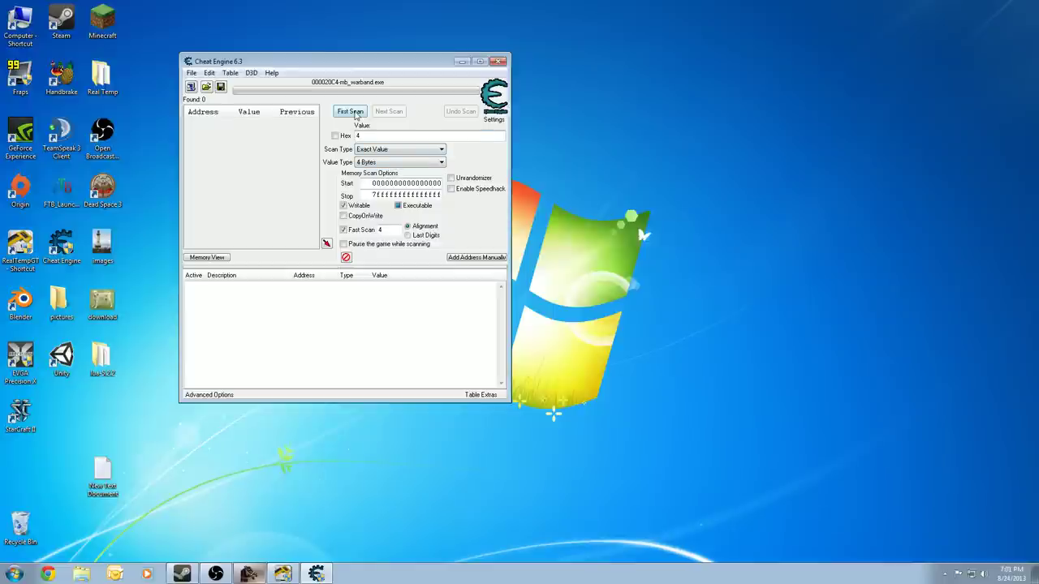
left_click(431, 164)
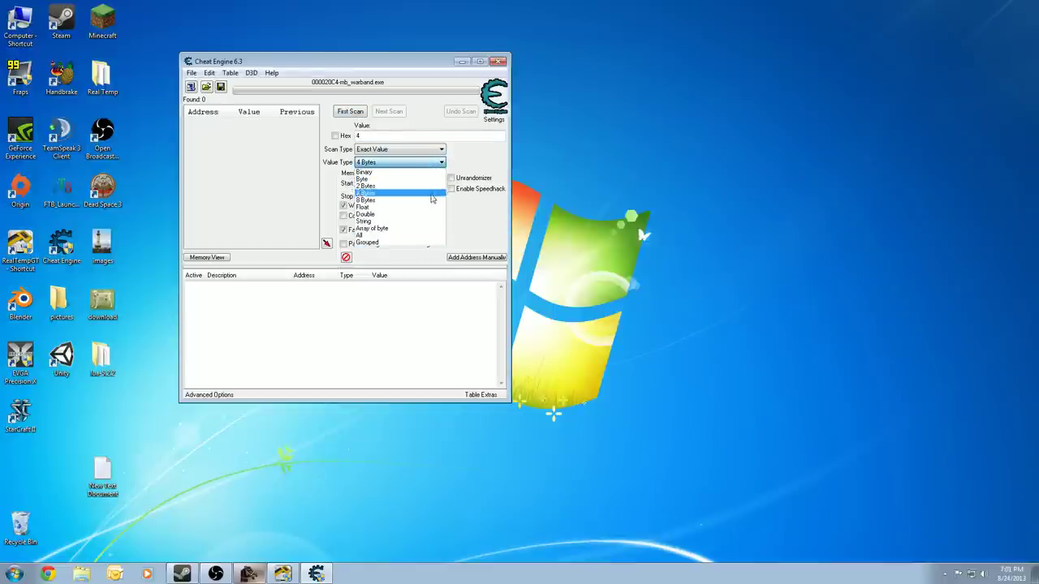
left_click(435, 194)
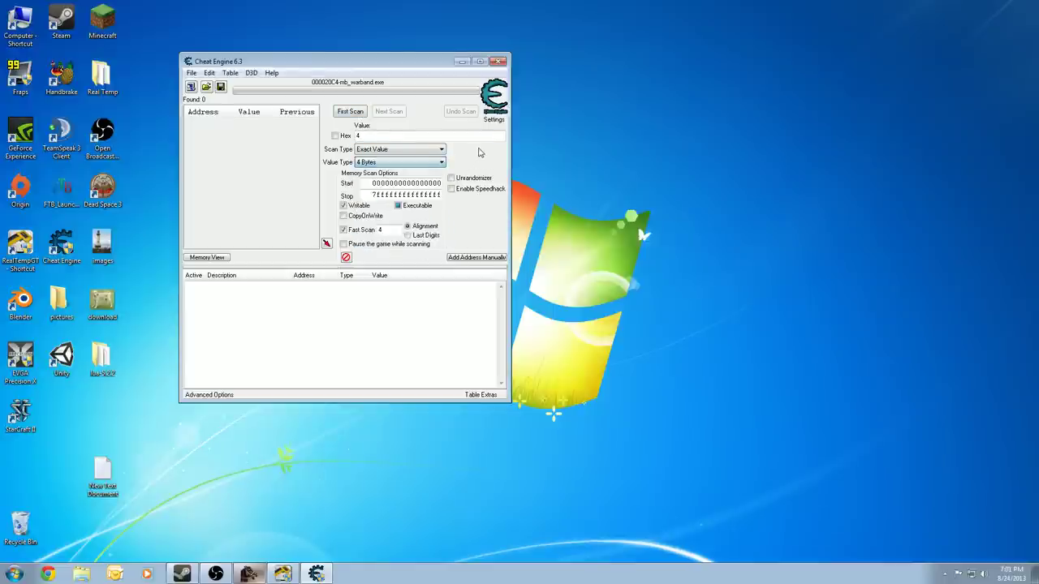
left_click(414, 168)
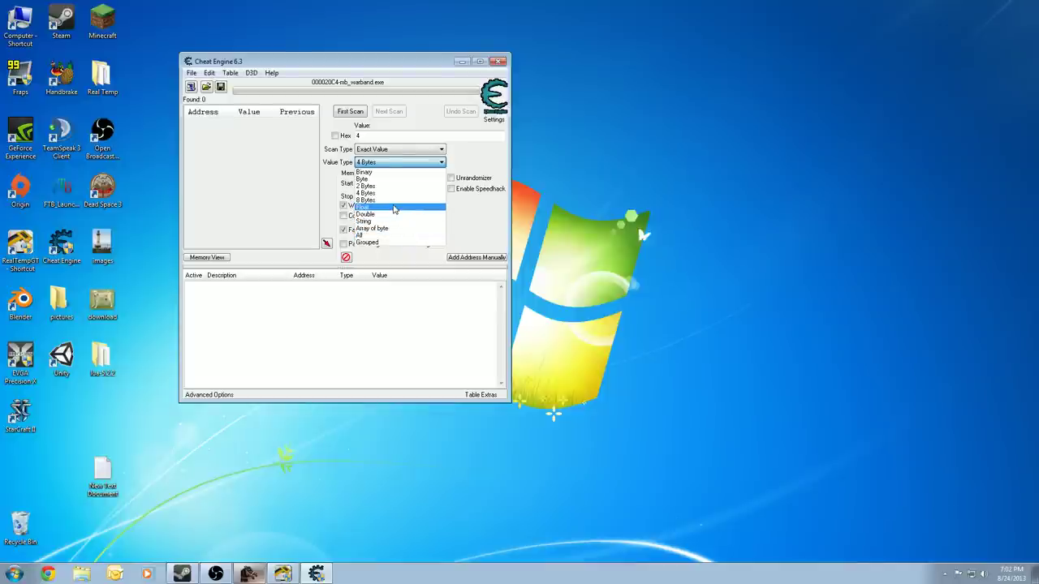
left_click(490, 162)
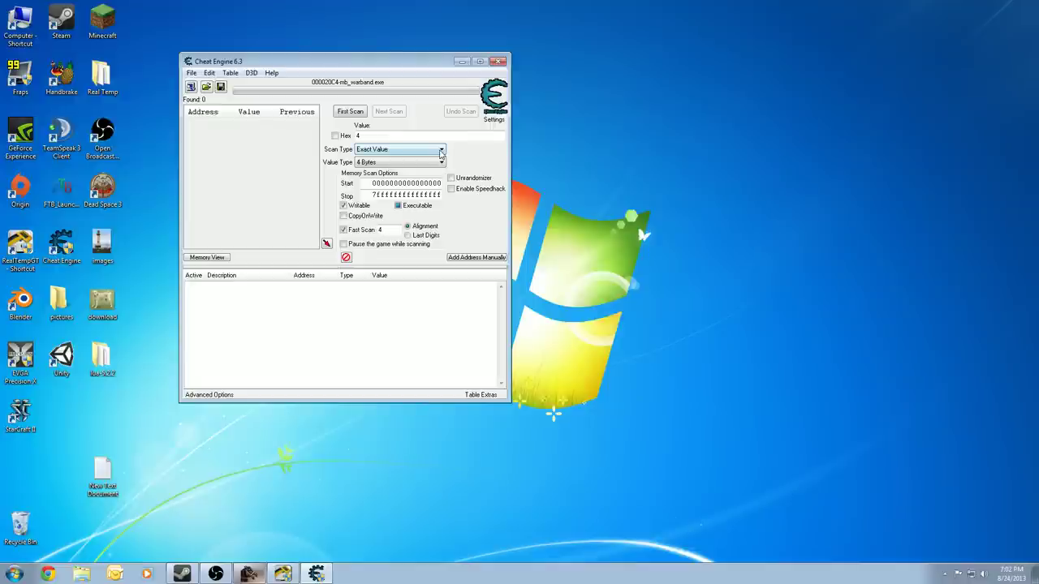
left_click(386, 152)
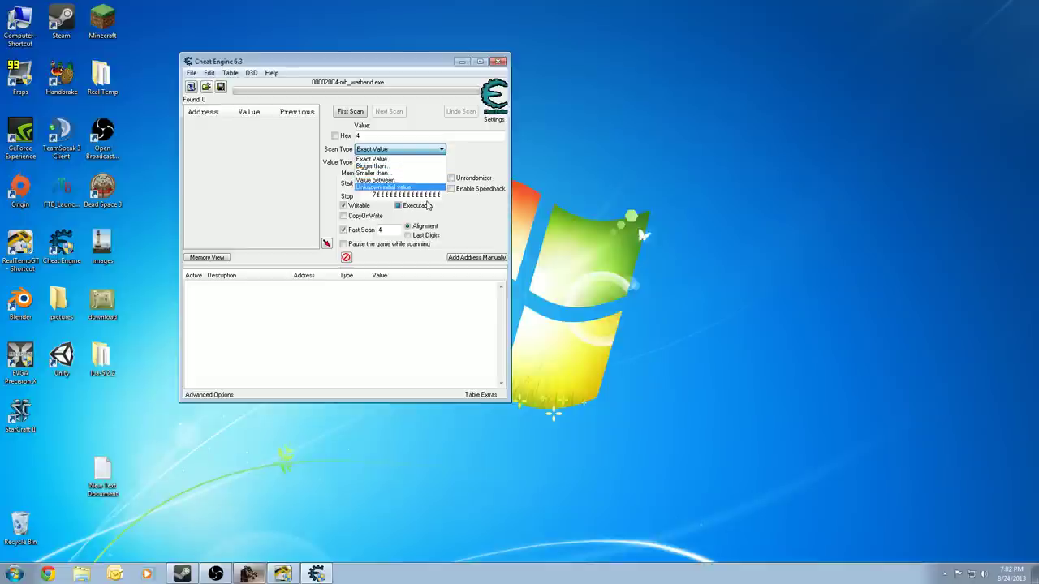
left_click(494, 162)
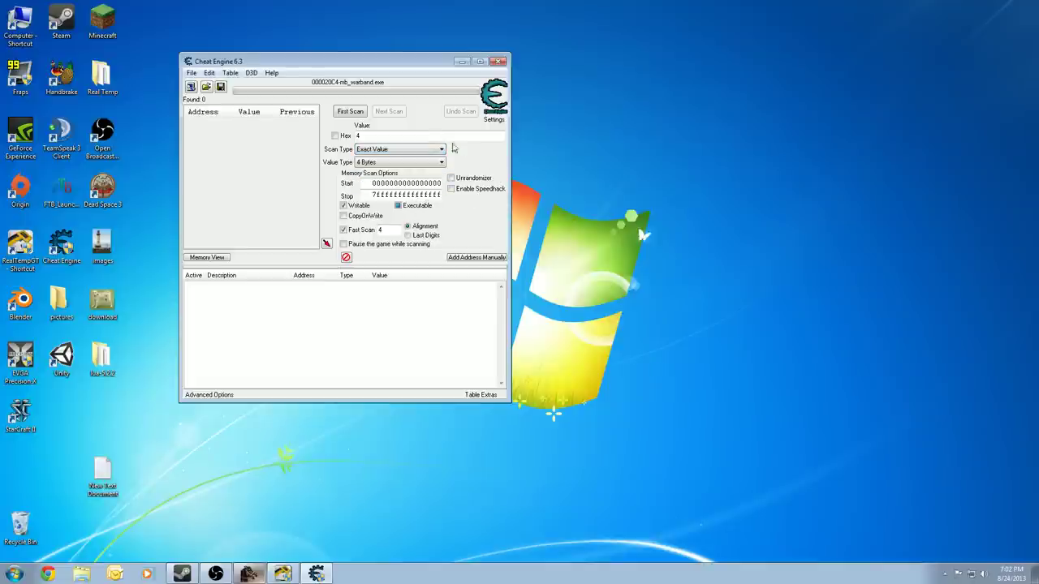
- Run a first scan for 4, spend one STR point, then rescan for 3
left_click(350, 112)
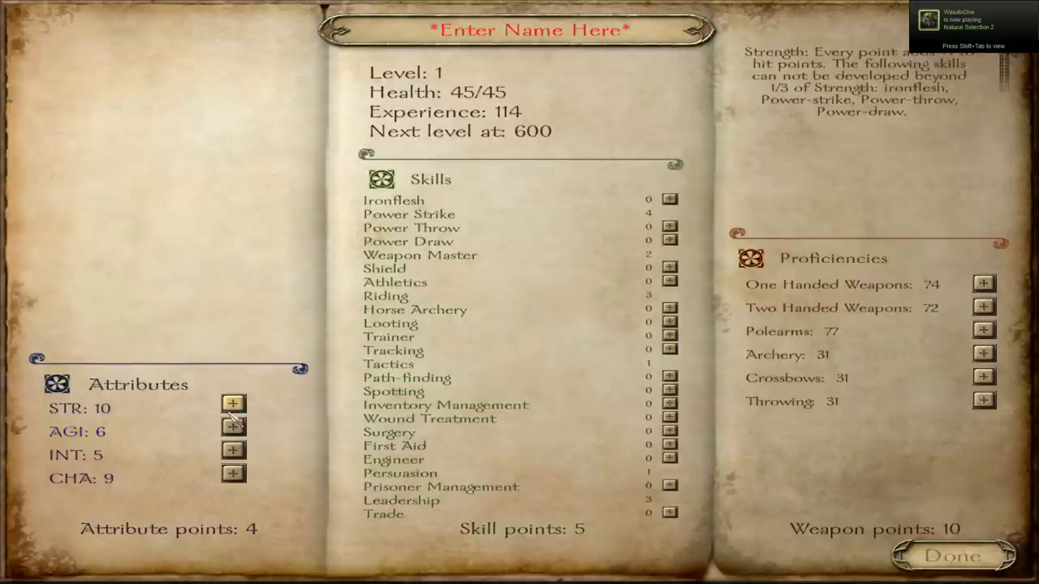
left_click(233, 406)
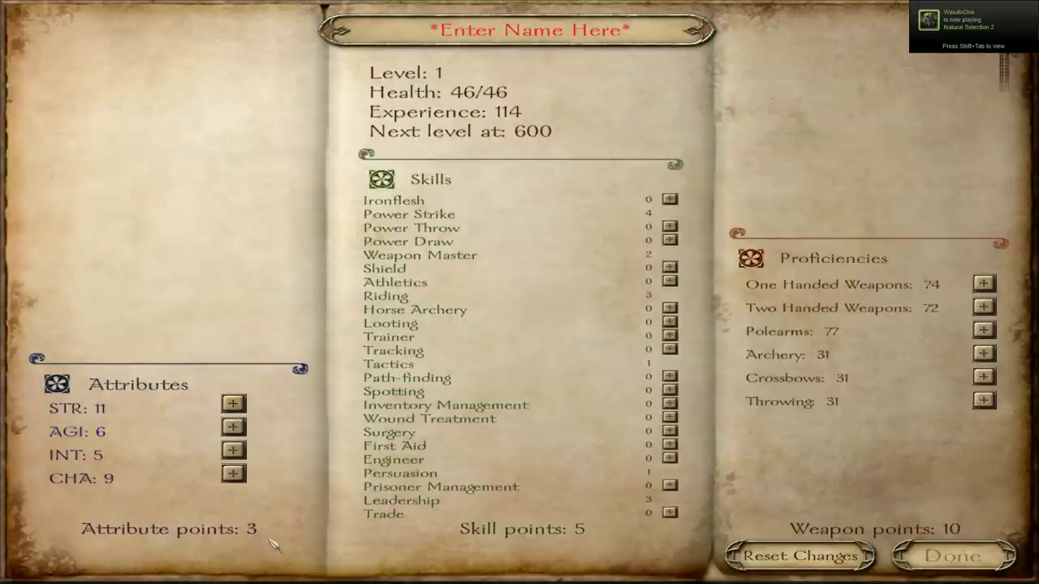
key("alt+Tab")
type("3")
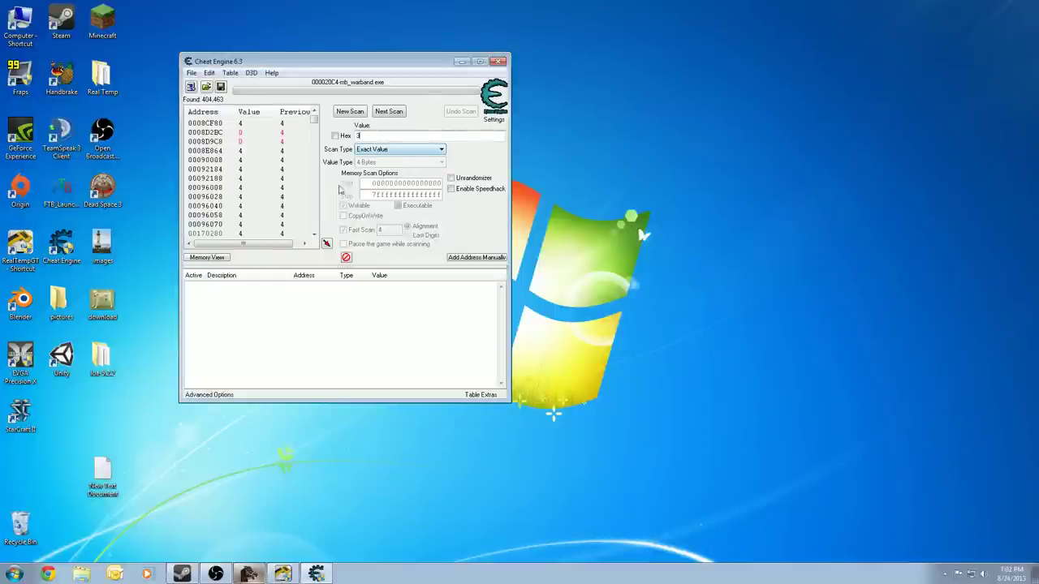
key("Return")
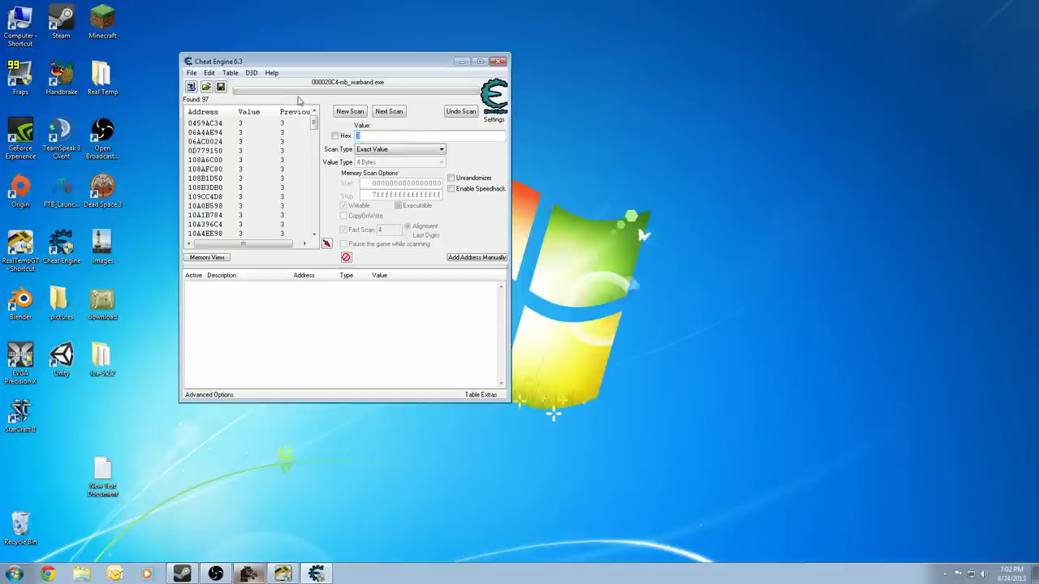
- Spend another STR point and rescan for 2, leaving address 3AB202E4
left_click(249, 574)
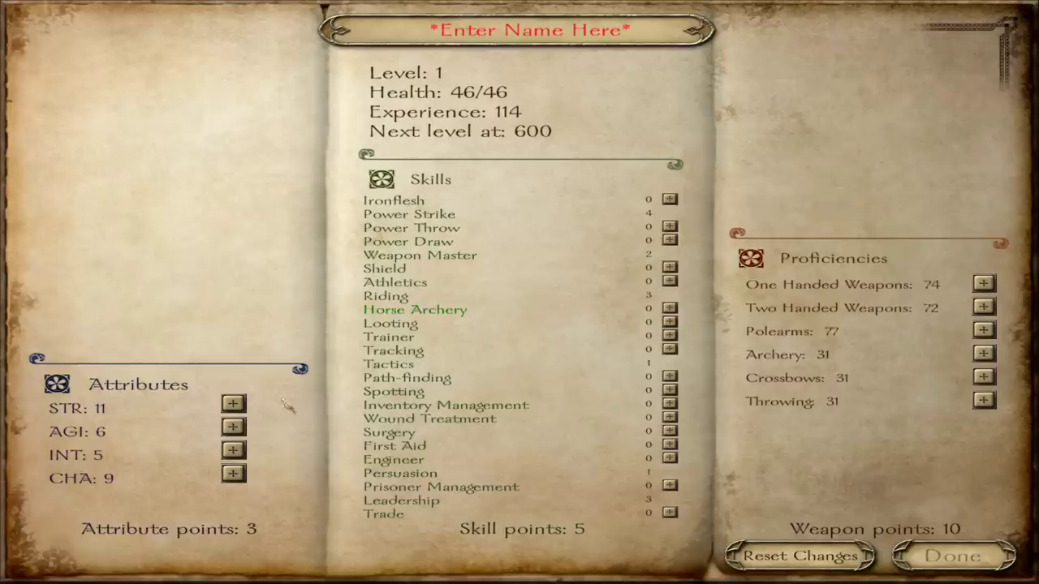
left_click(233, 403)
key("alt+Tab")
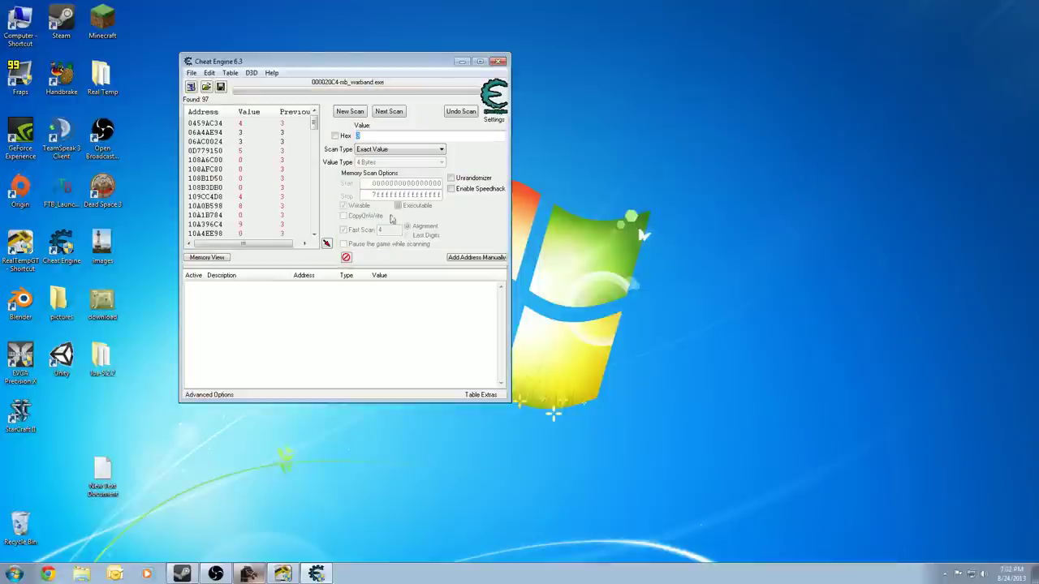
key("Return")
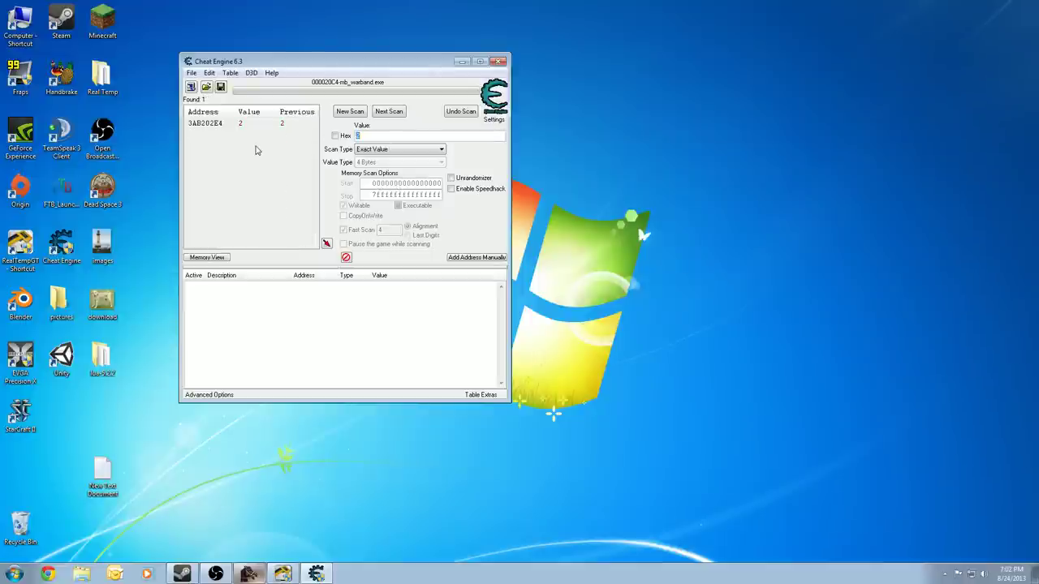
- Add address 3AB202E4 to the cheat table, set its value to 10, and freeze it
left_click(215, 125)
double_click(215, 125)
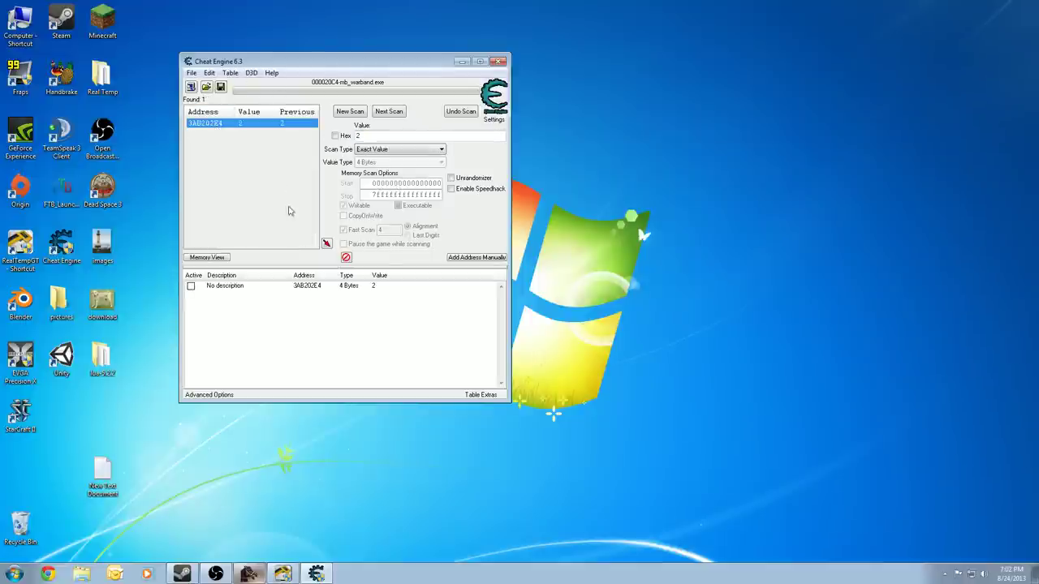
double_click(385, 293)
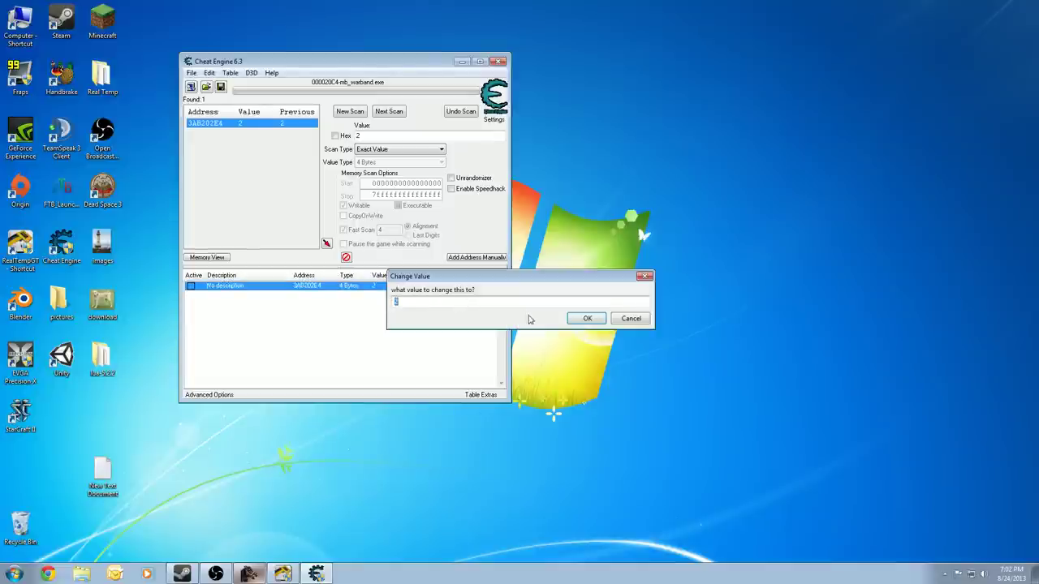
type("10")
key("Return")
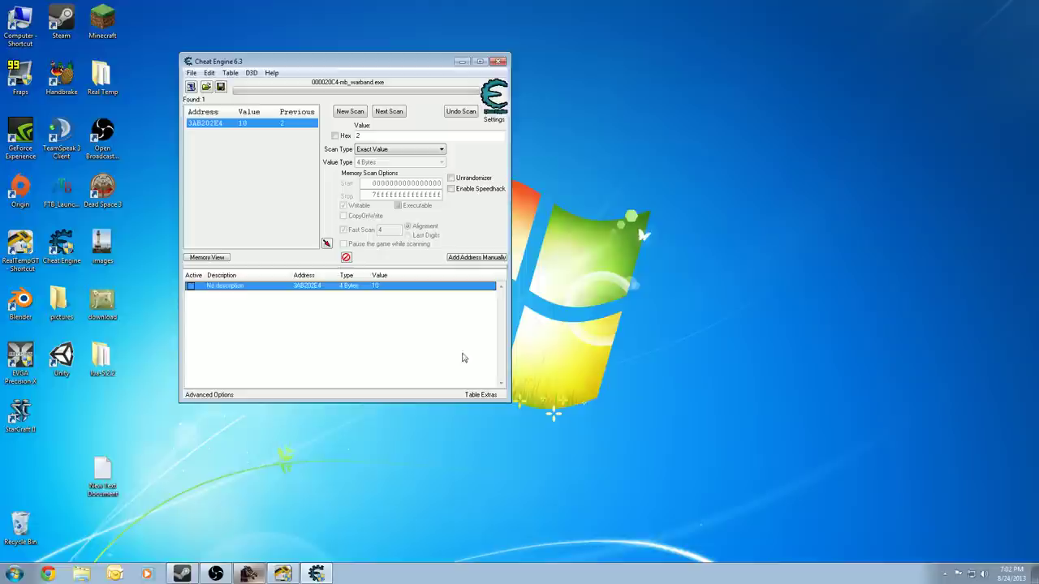
left_click(190, 287)
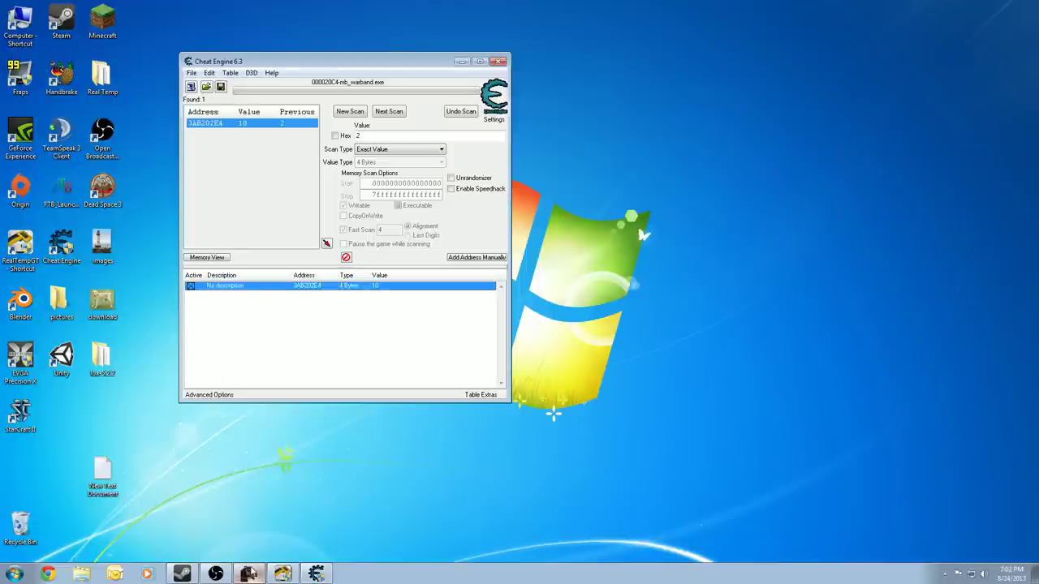
- Spend the boosted points to raise STR to 20, then undo the attribute changes
left_click(248, 574)
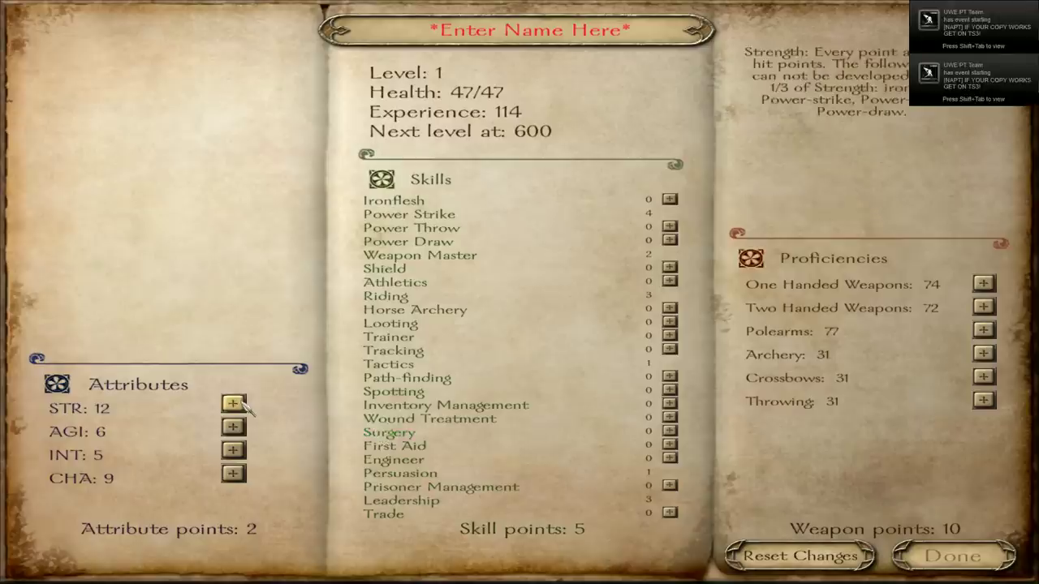
left_click(241, 405)
left_click(241, 405)
left_click(241, 405)
left_click(241, 405)
left_click(241, 405)
left_click(241, 405)
left_click(241, 405)
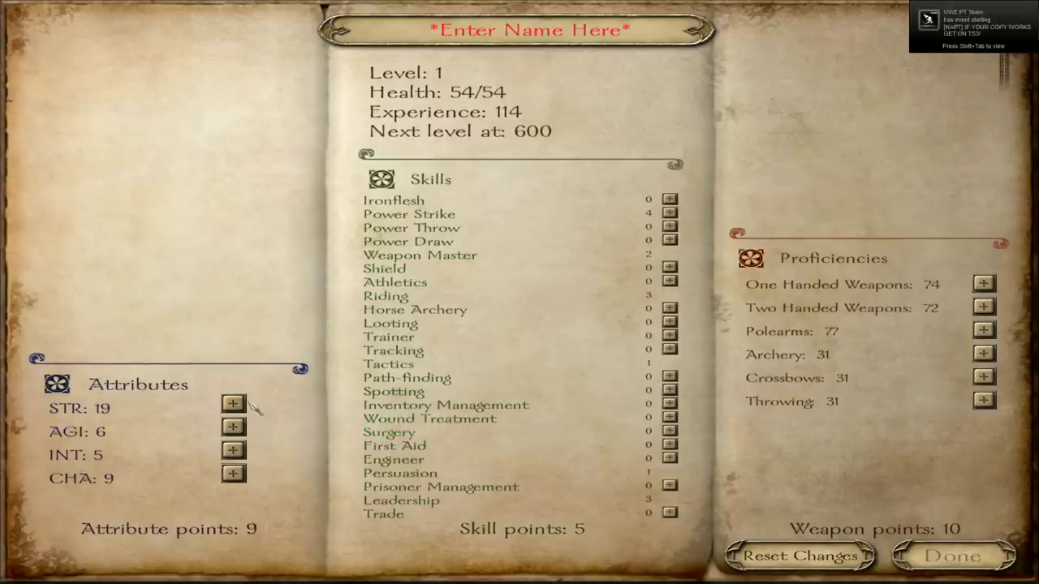
left_click(234, 404)
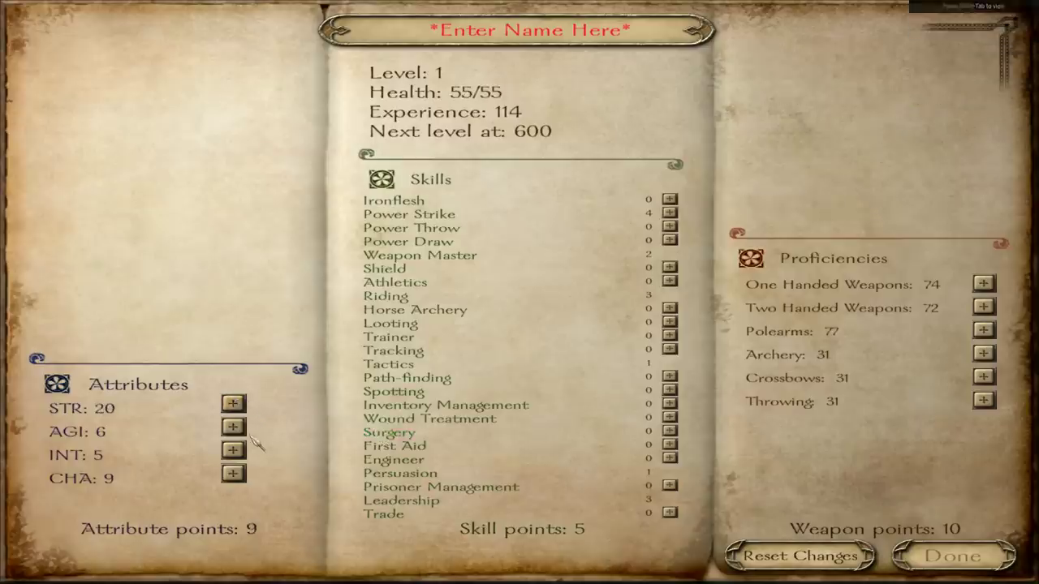
left_click(745, 554)
- Raise STR again to 16 and return to Cheat Engine
left_click(233, 403)
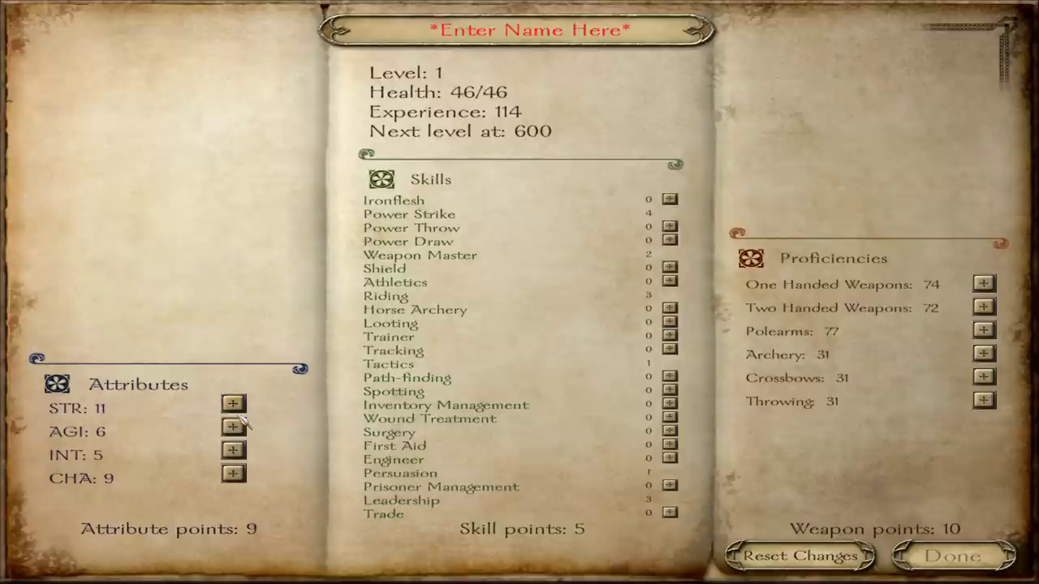
left_click(233, 403)
left_click(233, 403)
left_click(233, 403)
left_click(233, 403)
left_click(233, 403)
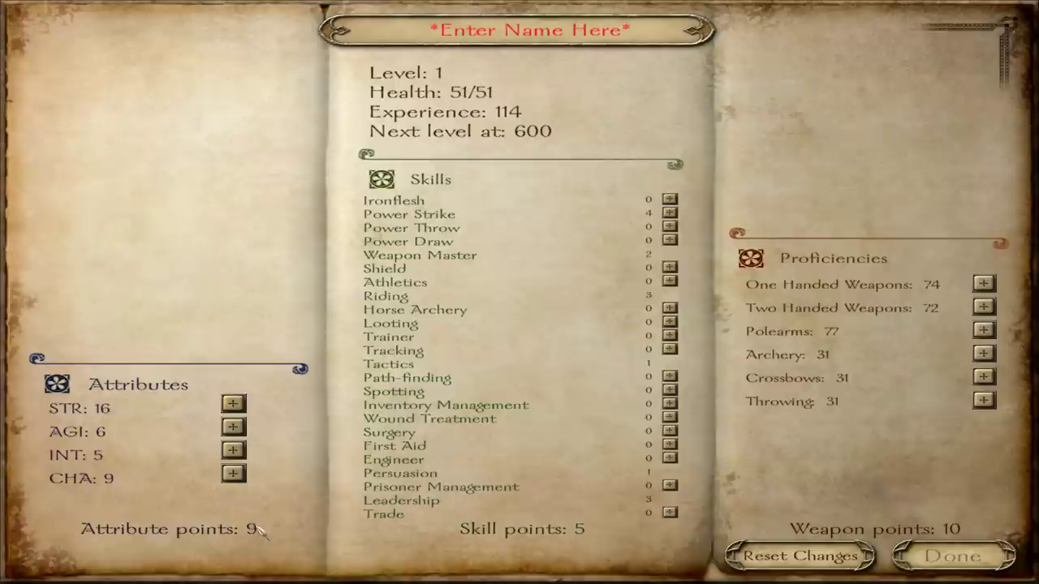
left_click(233, 404)
left_click(233, 403)
key("alt+Tab")
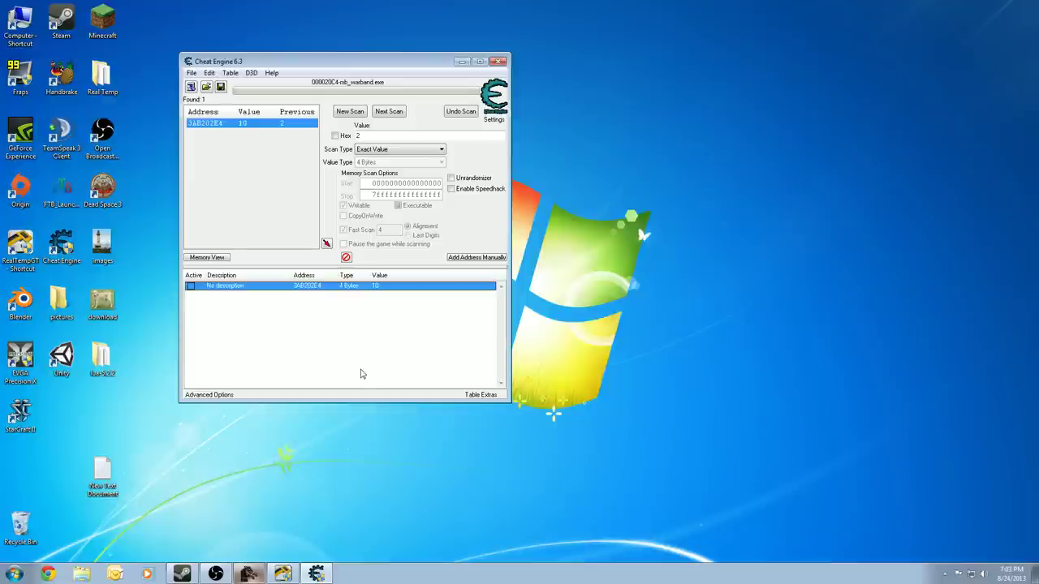
- Relaunch Mount & Blade: Warband from the Steam library and move Cheat Engine over it
left_click(249, 574)
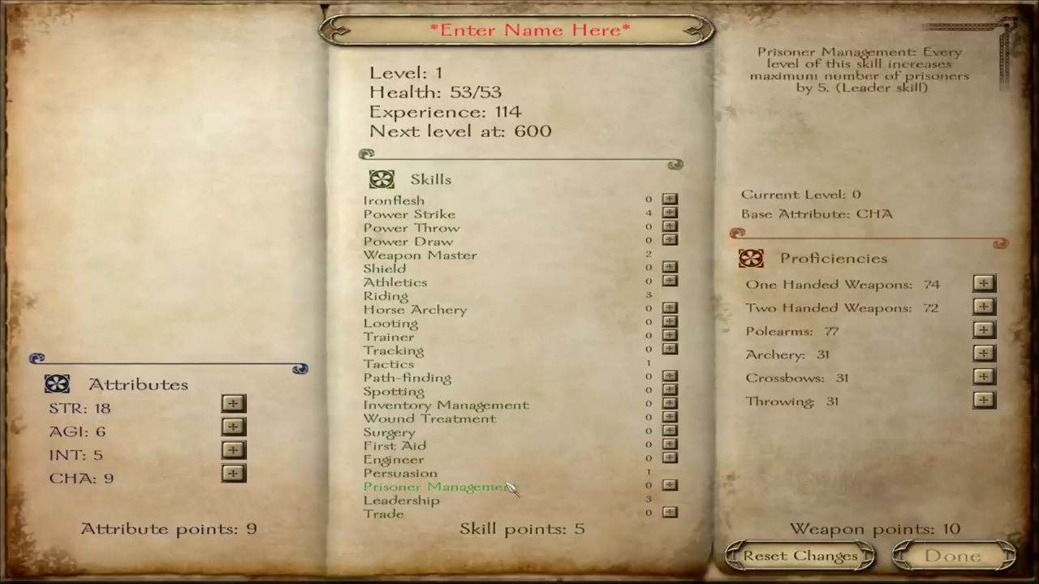
key("alt+Tab")
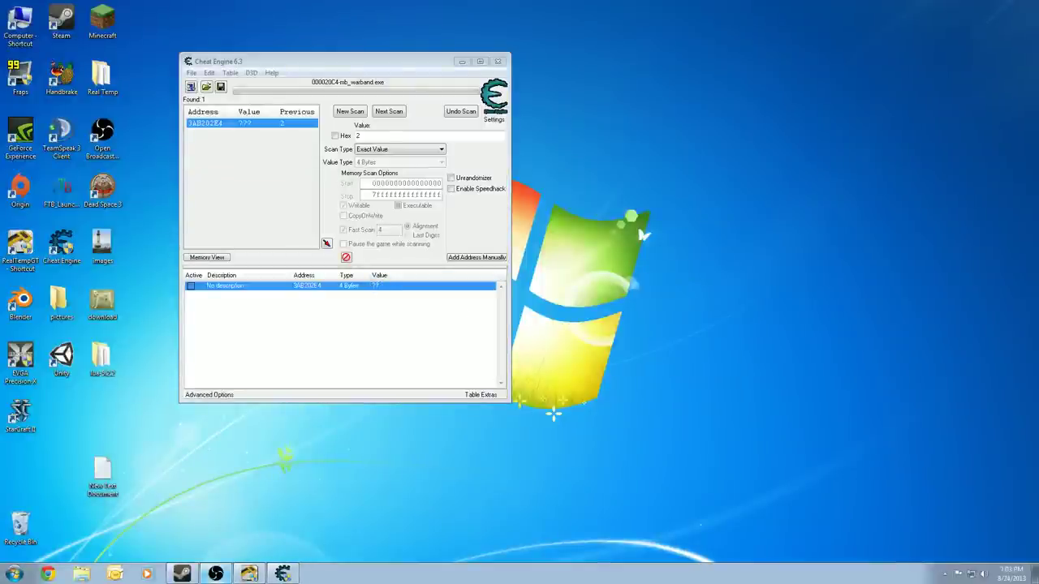
left_click(215, 574)
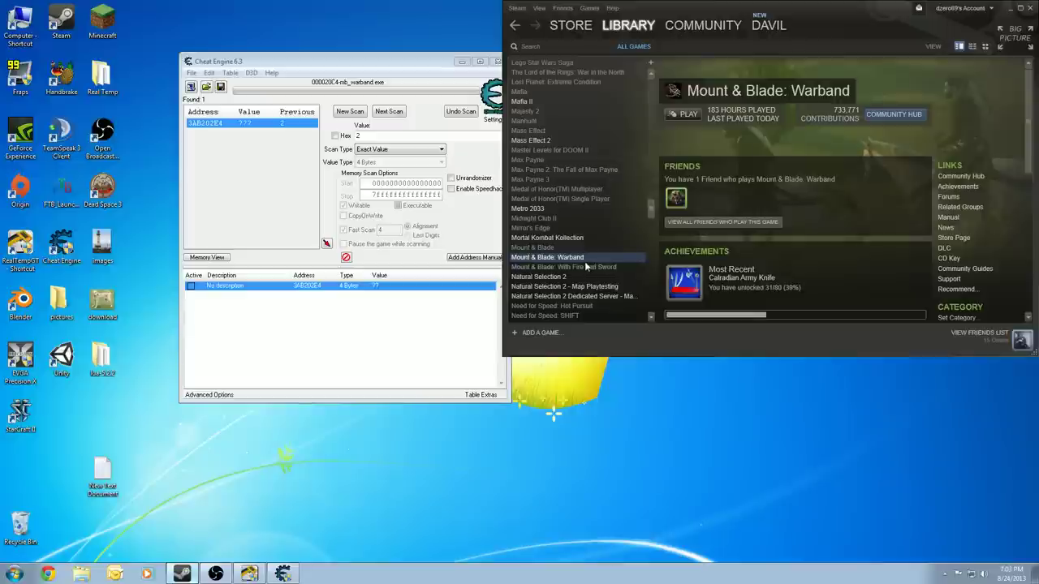
double_click(586, 257)
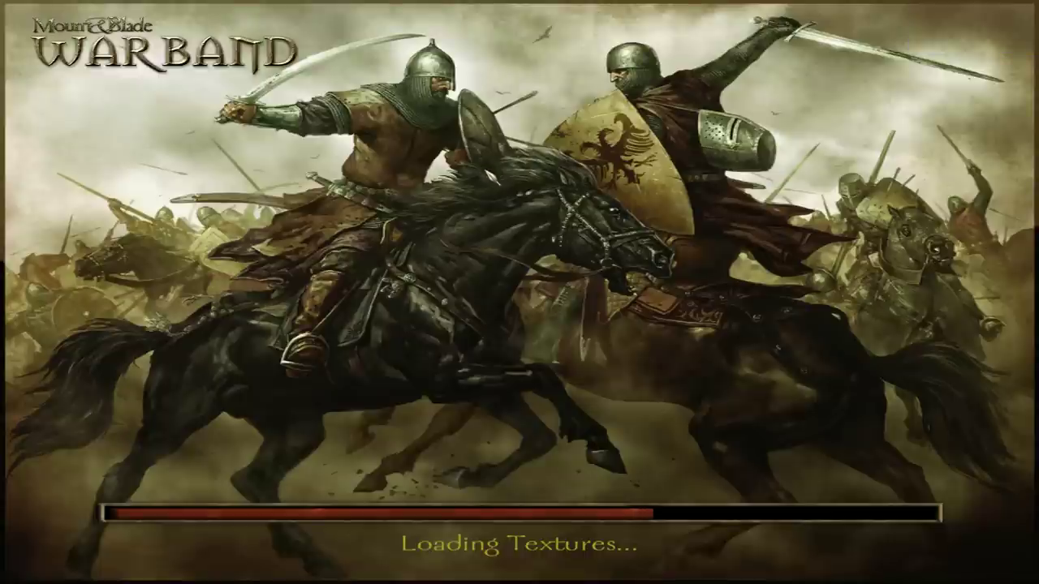
key("alt+Tab")
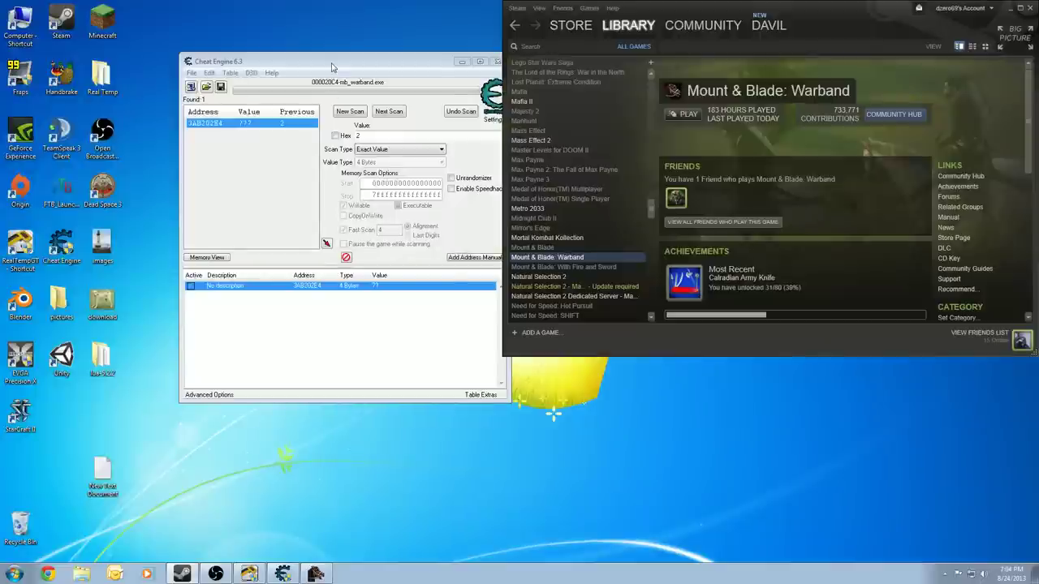
left_click_drag(324, 15, 863, 14)
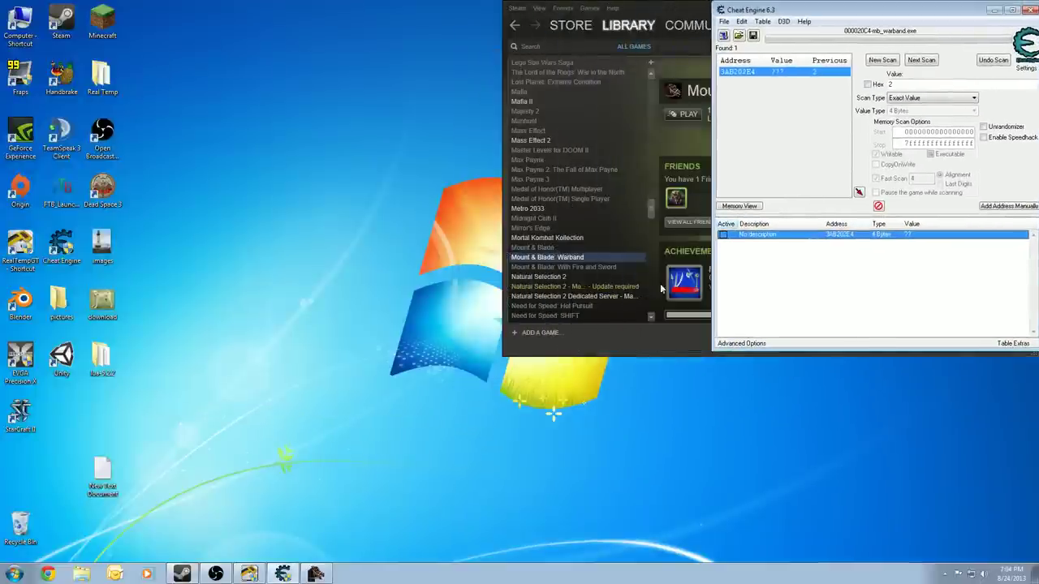
- Start a new game and choose the father and early-life backgrounds
left_click(306, 575)
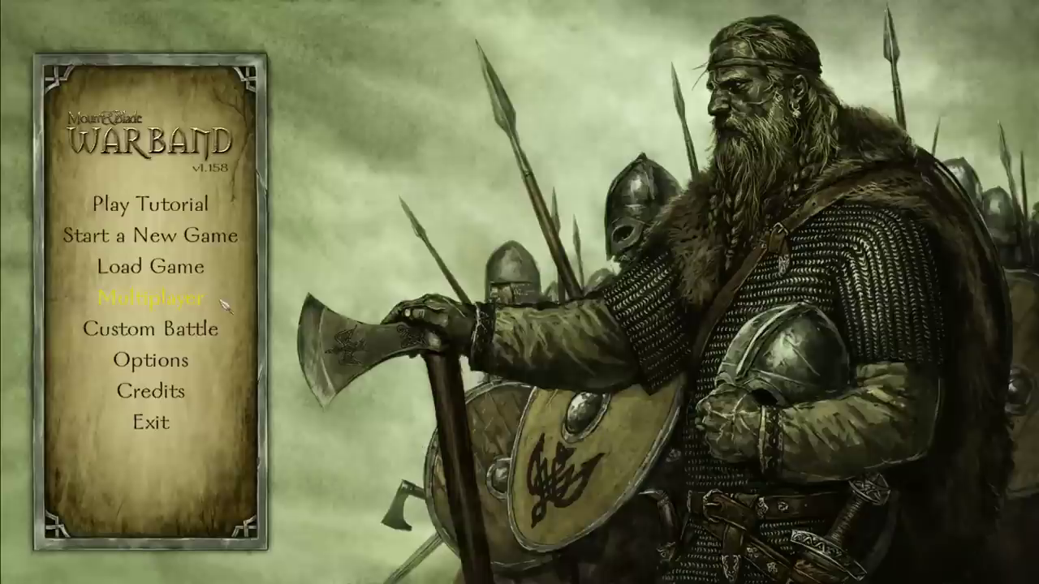
left_click(211, 245)
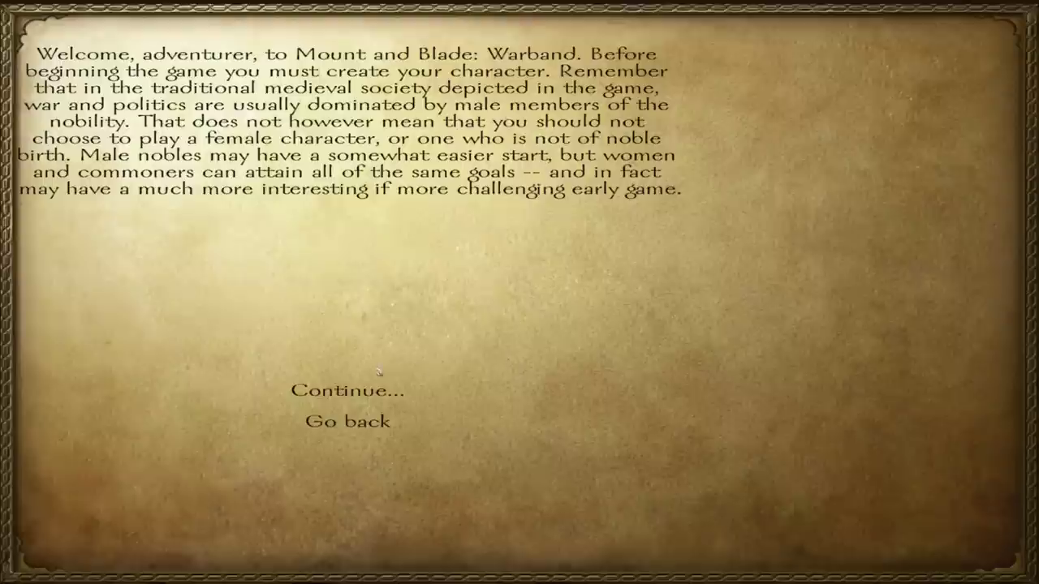
left_click(349, 388)
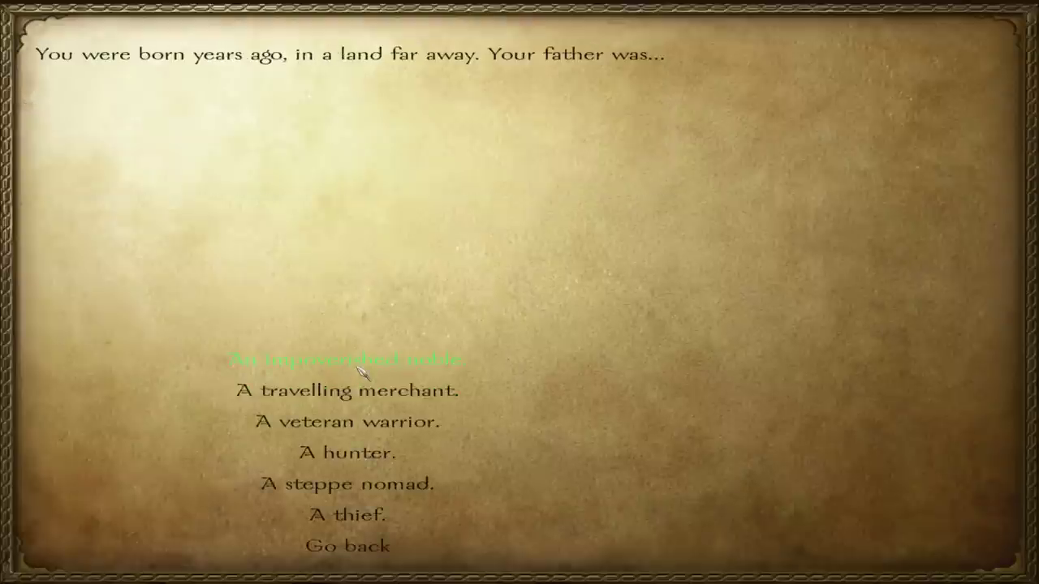
left_click(347, 359)
left_click(349, 383)
- Choose adulthood, personal revenge, a banner, and allow quitting without saving
left_click(355, 377)
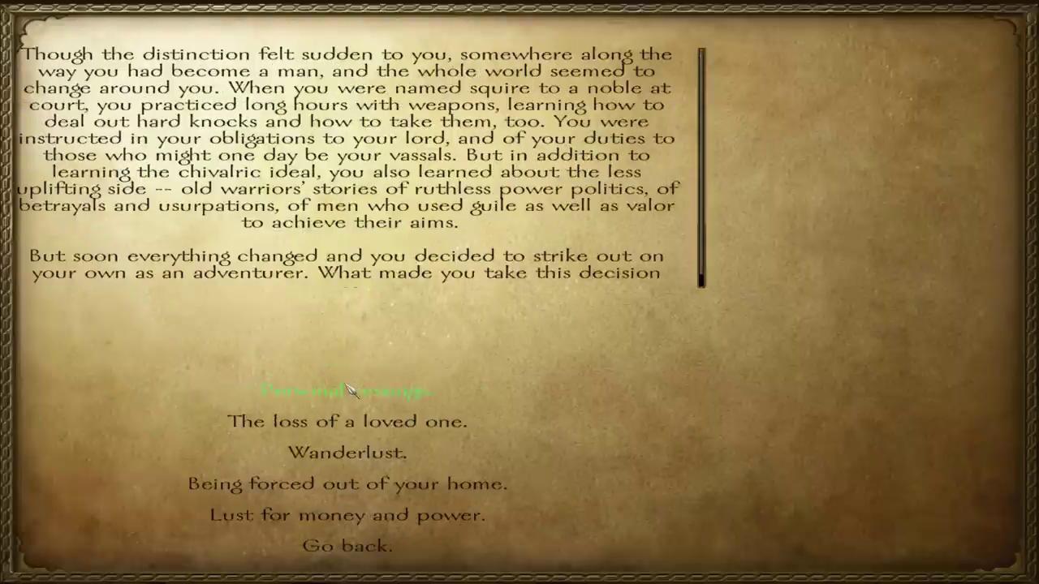
left_click(351, 391)
left_click(352, 388)
left_click(386, 257)
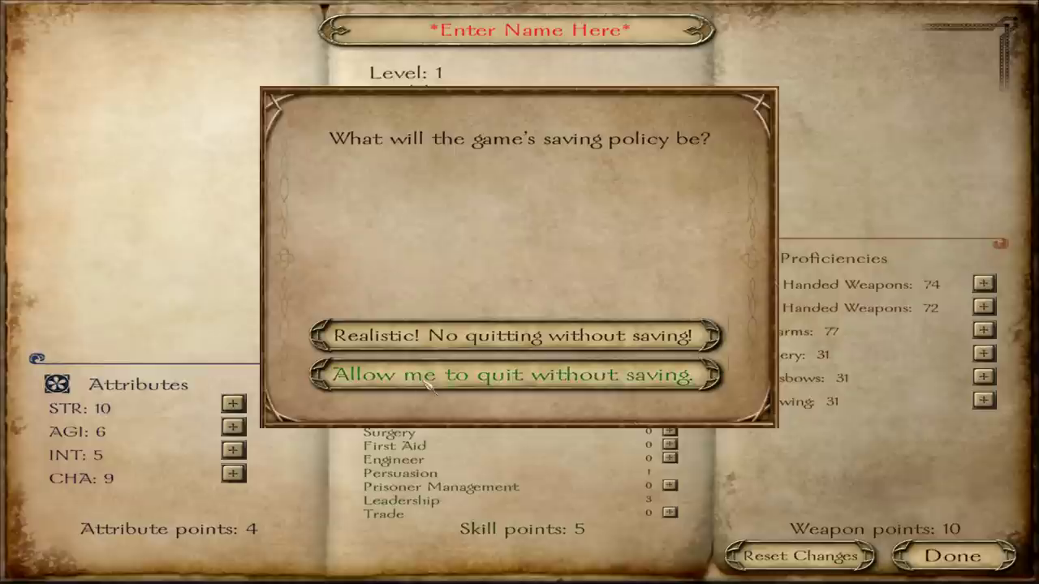
left_click(422, 373)
left_click(510, 436)
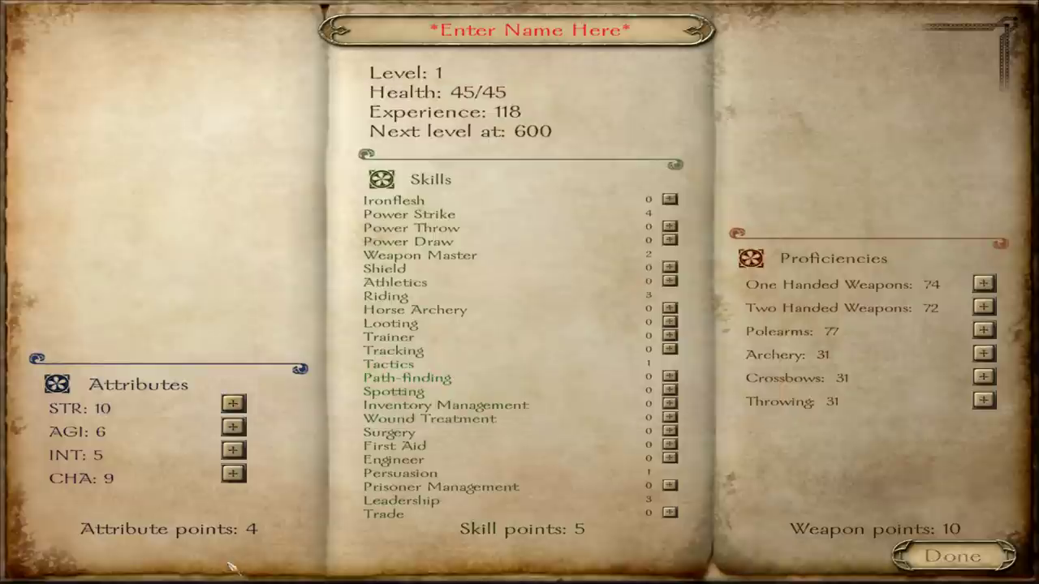
key("alt+Tab")
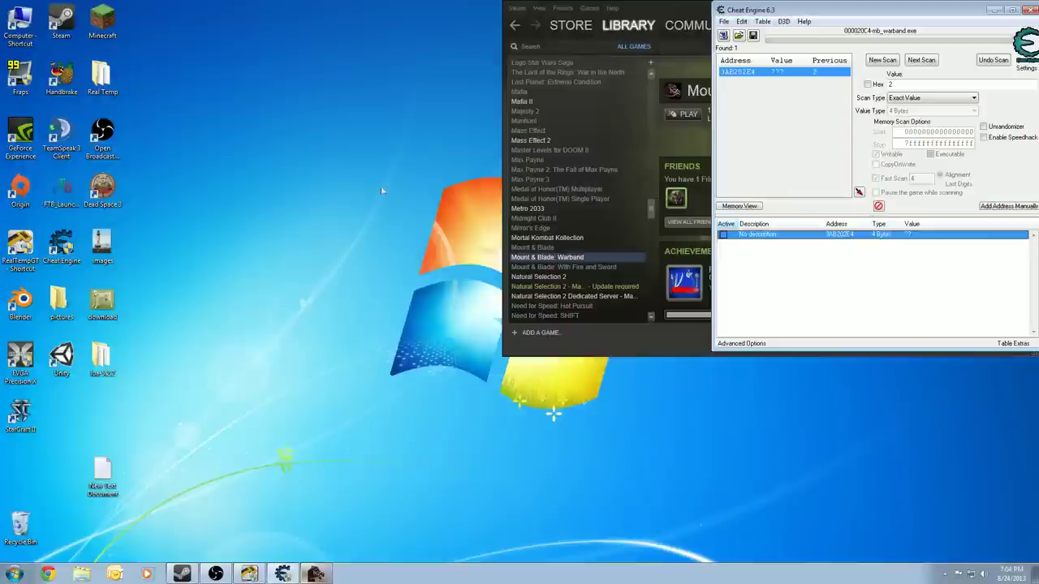
- Attach to the new mb_warband.exe process and delete the stale address entry
left_click(724, 35)
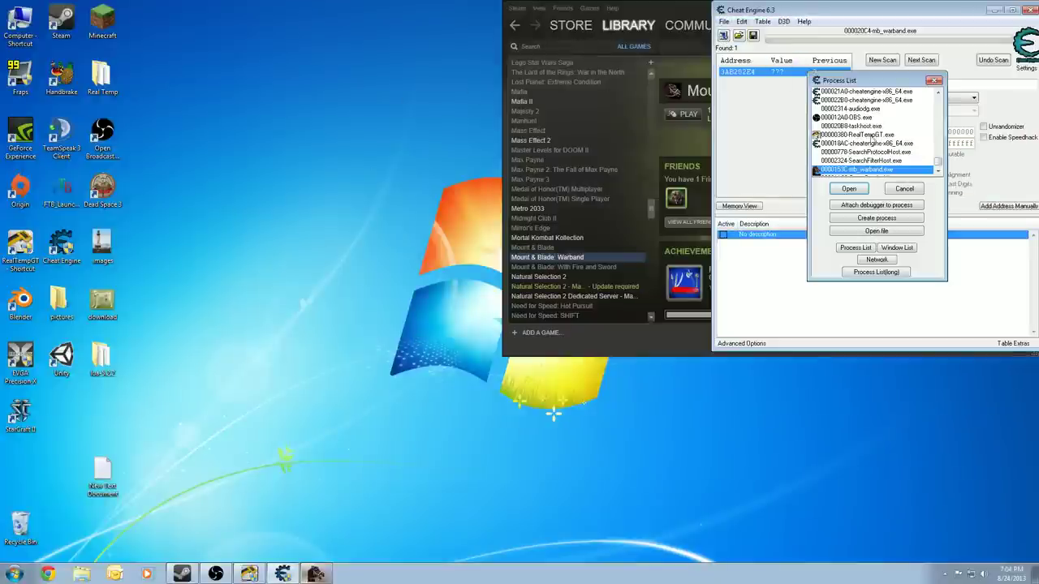
double_click(876, 172)
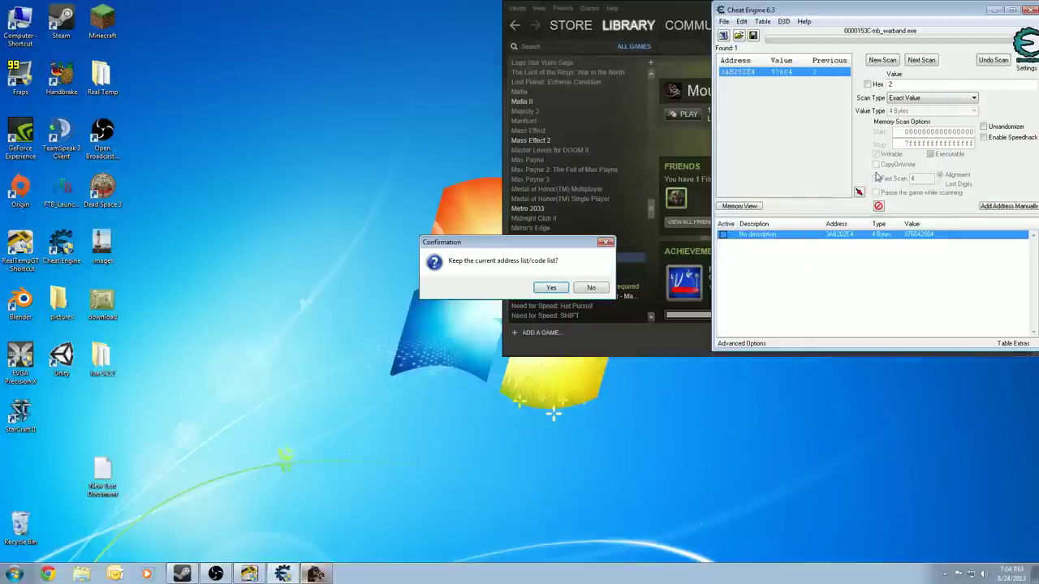
left_click(552, 288)
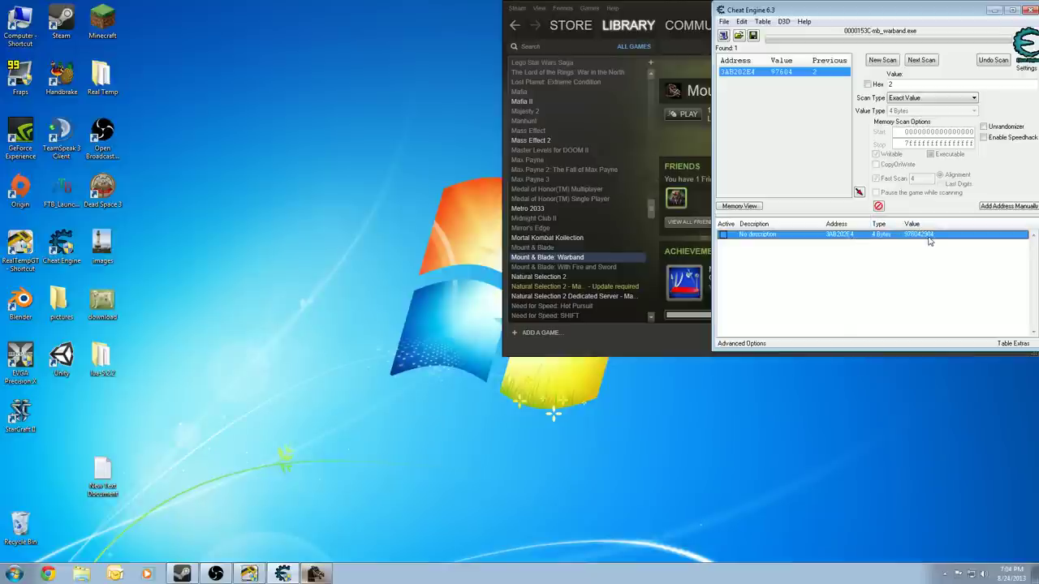
key("Delete")
key("Return")
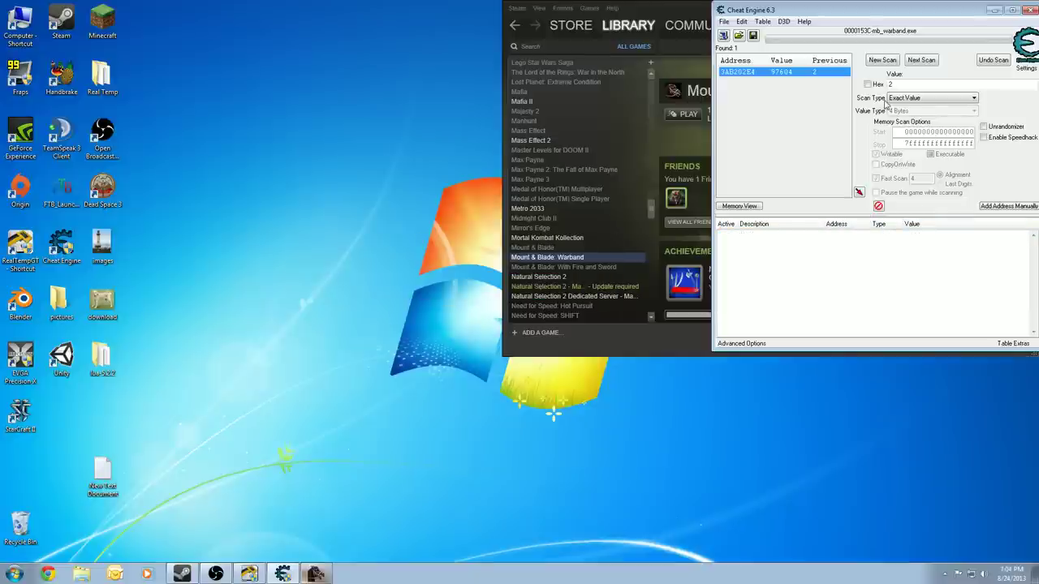
- Run a fresh first scan for 4, then spend one point on STR in the game
left_click(879, 61)
type("4")
key("Return")
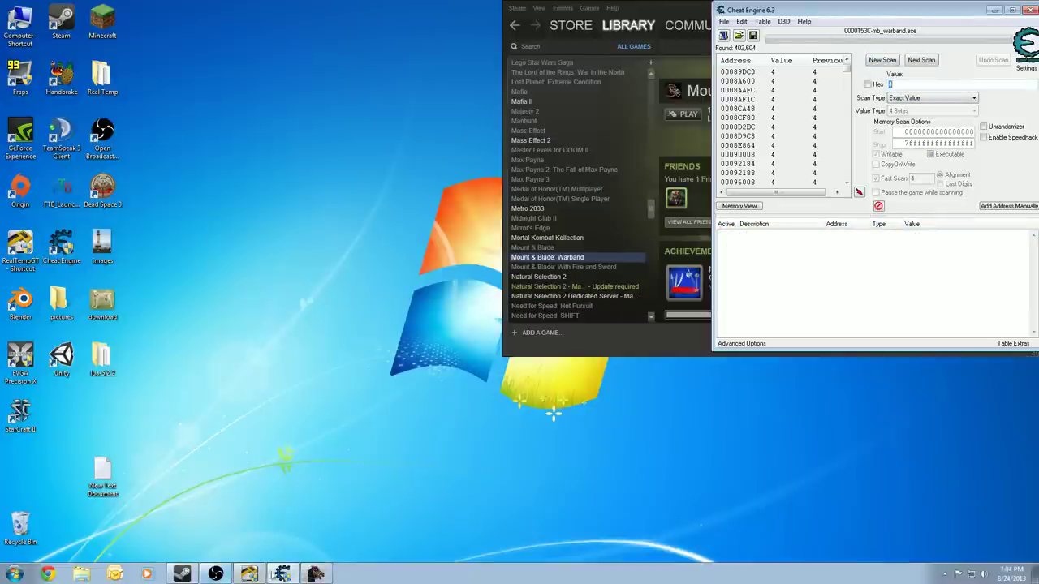
left_click(315, 574)
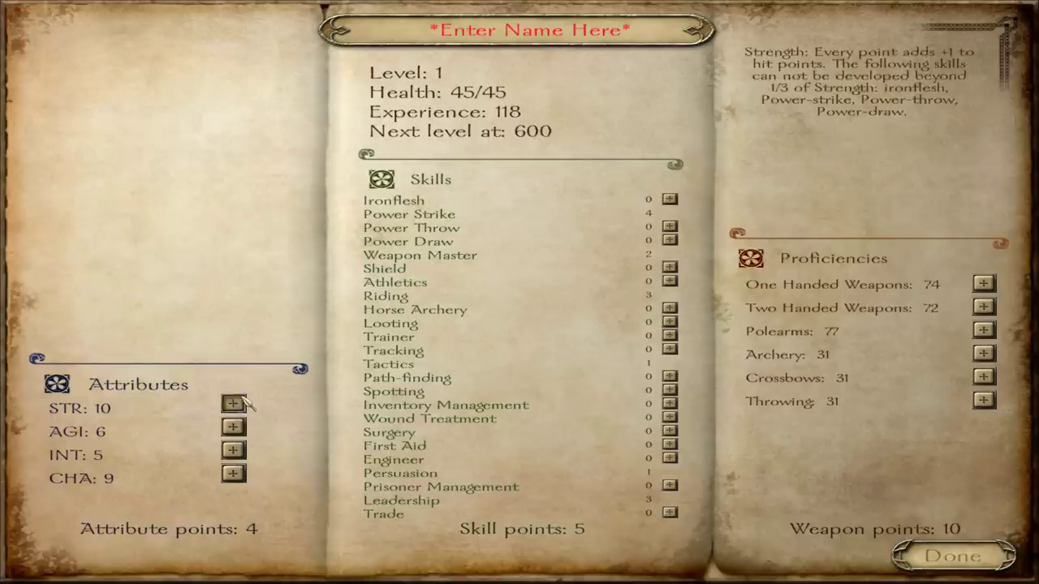
left_click(234, 403)
key("alt+Tab")
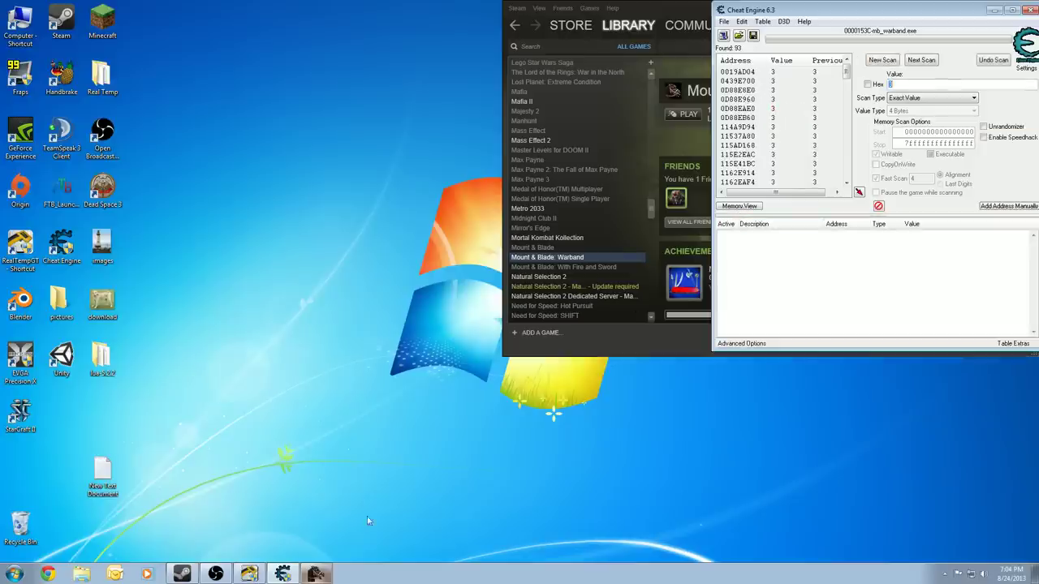
- Spend a point on AGI, rescan for 2, and add 37C402E4 to the table
left_click(316, 574)
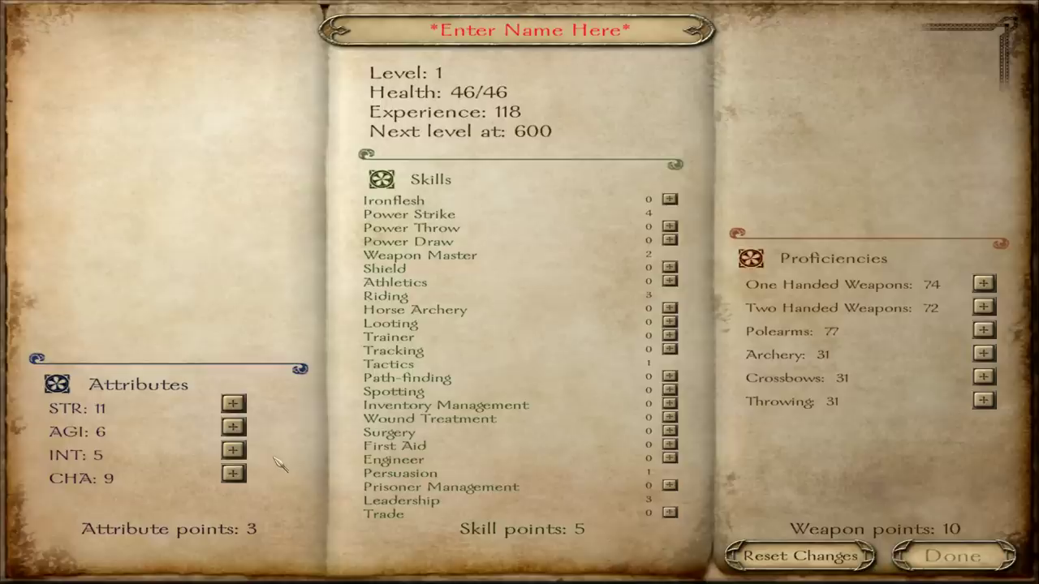
left_click(232, 427)
key("alt+Tab")
type("2")
key("Return")
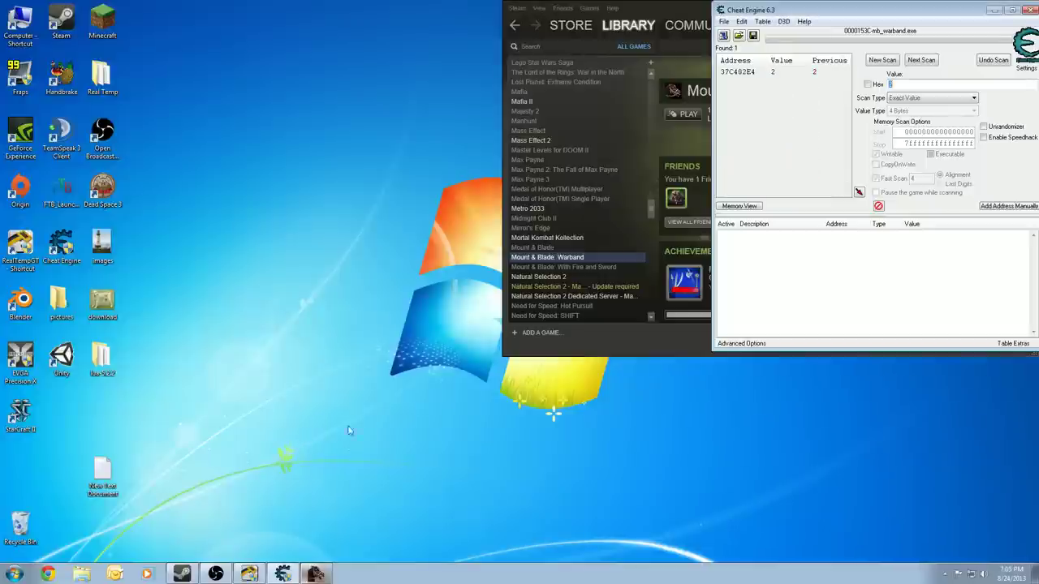
double_click(762, 74)
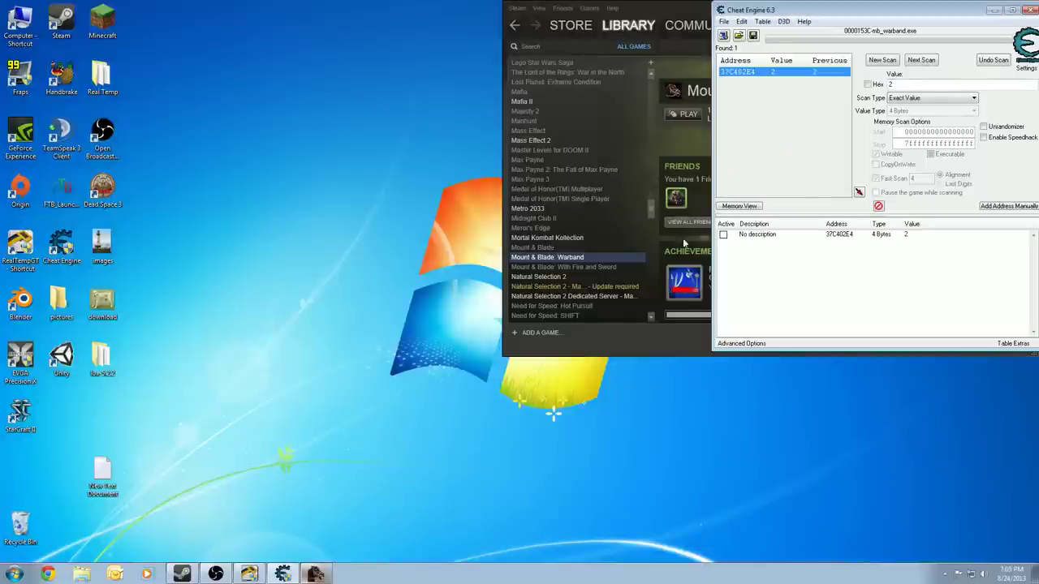
left_click_drag(911, 13, 905, 15)
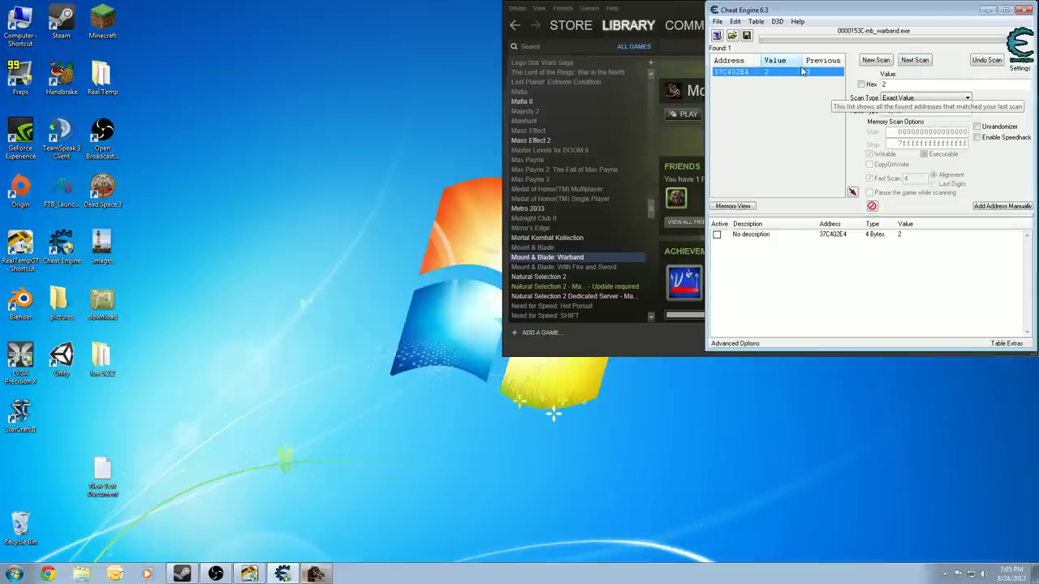
- Start a 'find out what writes to this address' monitor on the attribute-points entry
left_click(875, 237)
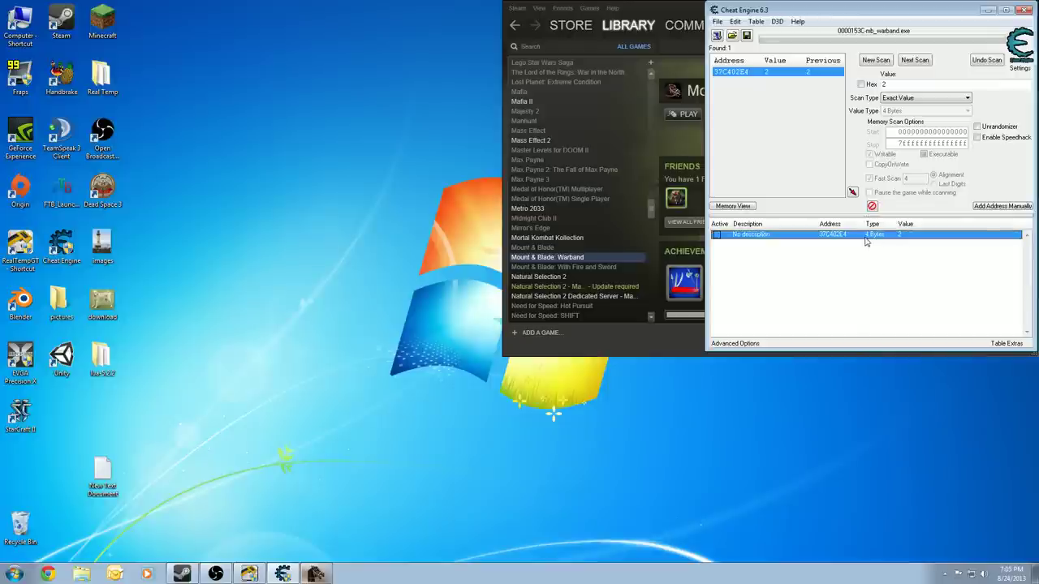
right_click(867, 237)
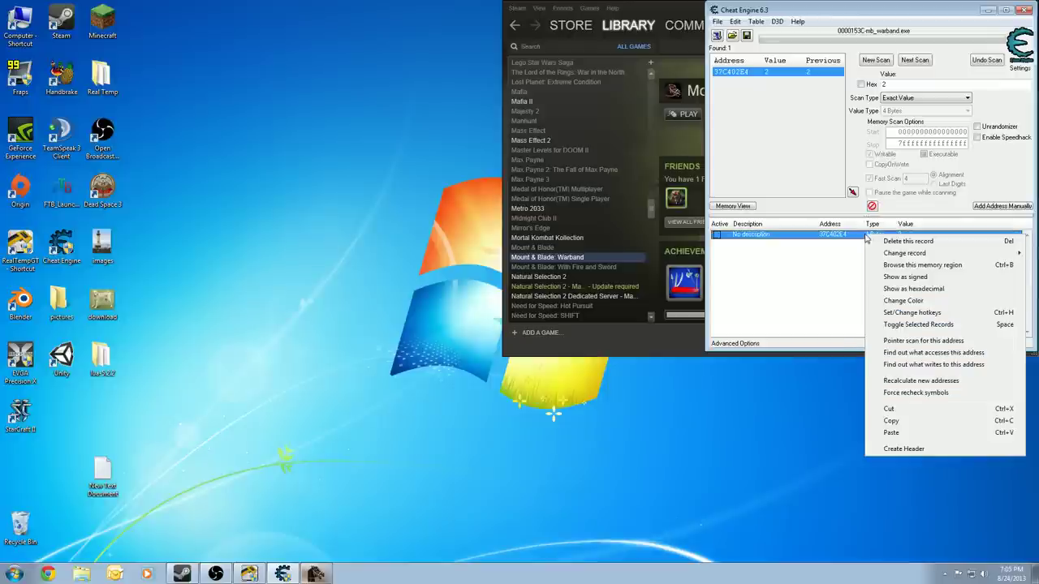
left_click(978, 367)
left_click(549, 287)
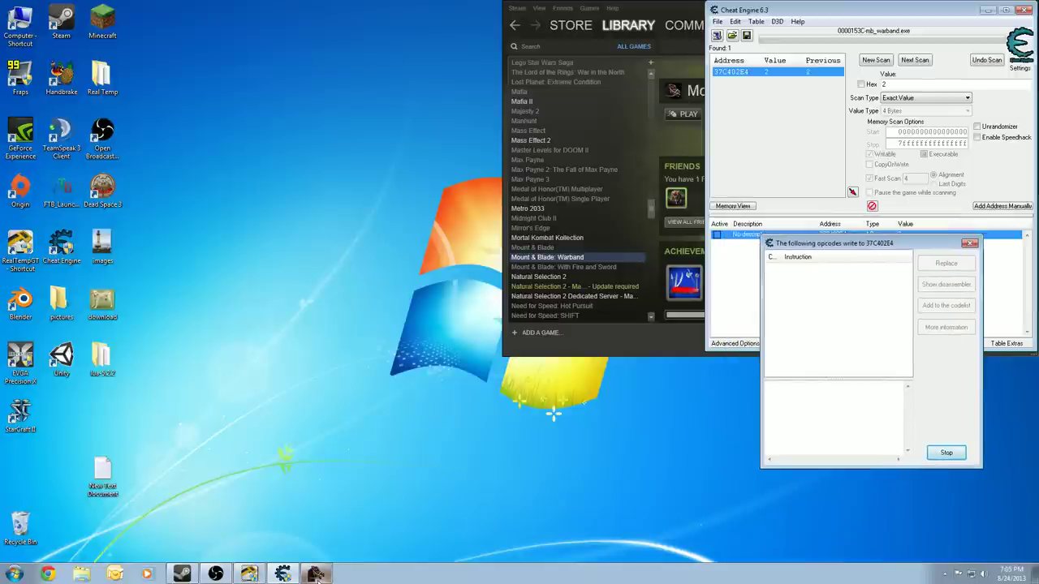
- Spend an STR point in the game, then stop the write monitor
left_click(317, 575)
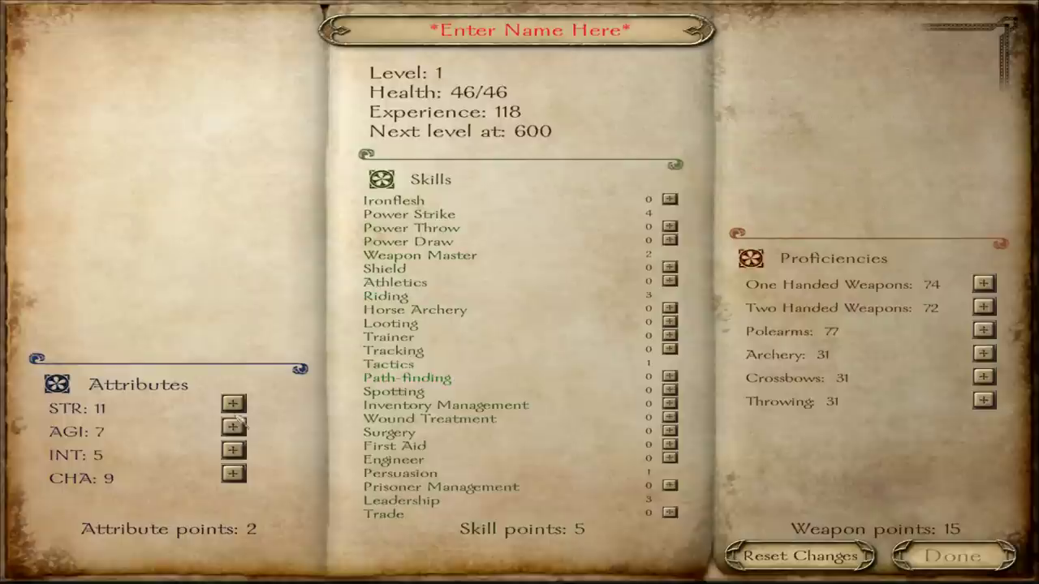
left_click(233, 404)
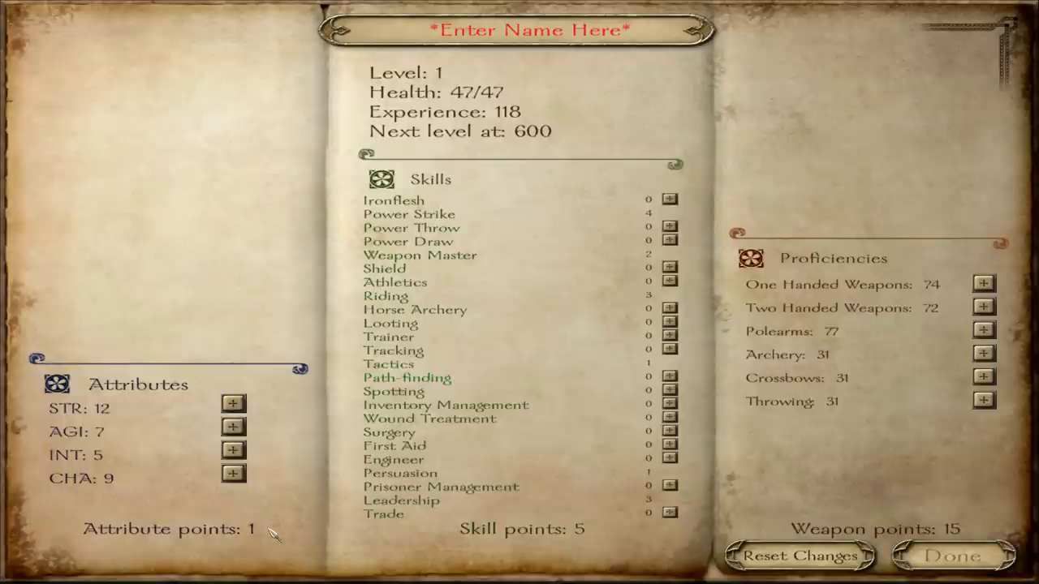
key("alt+Tab")
left_click(946, 453)
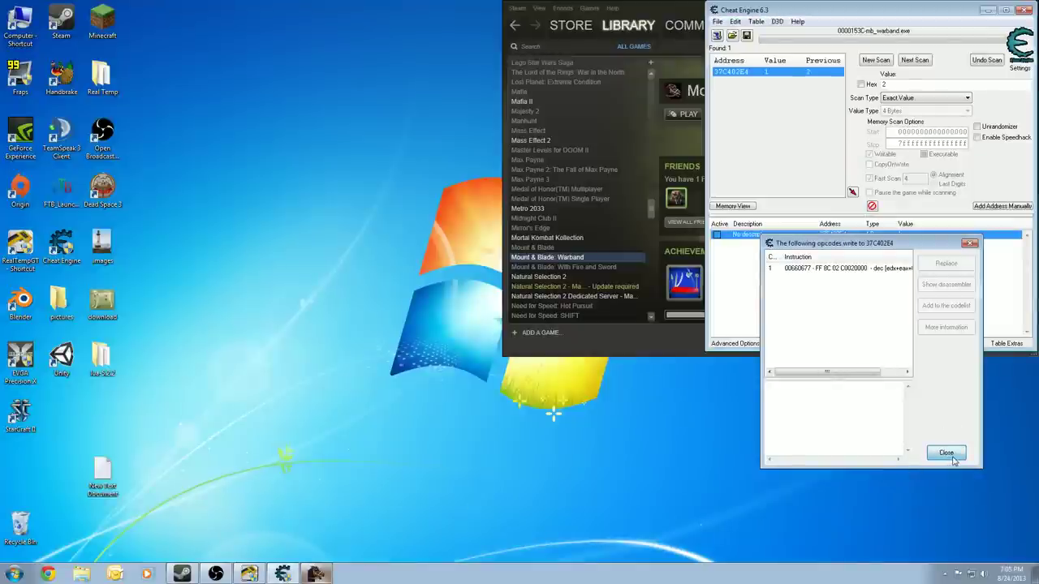
- Widen the opcode list and show extra information for the decrement at 00660677
left_click_drag(879, 244, 607, 290)
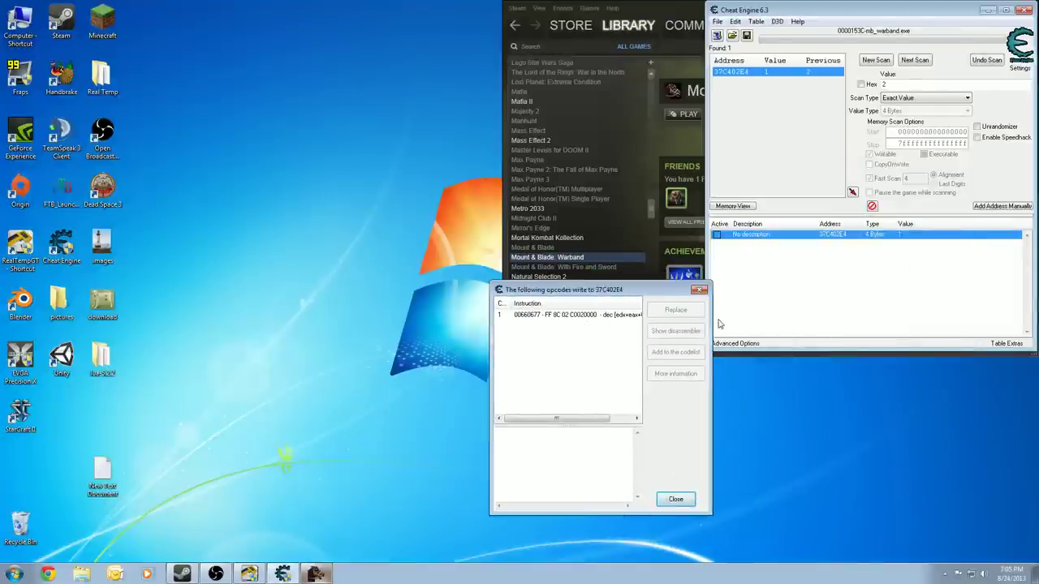
left_click_drag(712, 325, 790, 325)
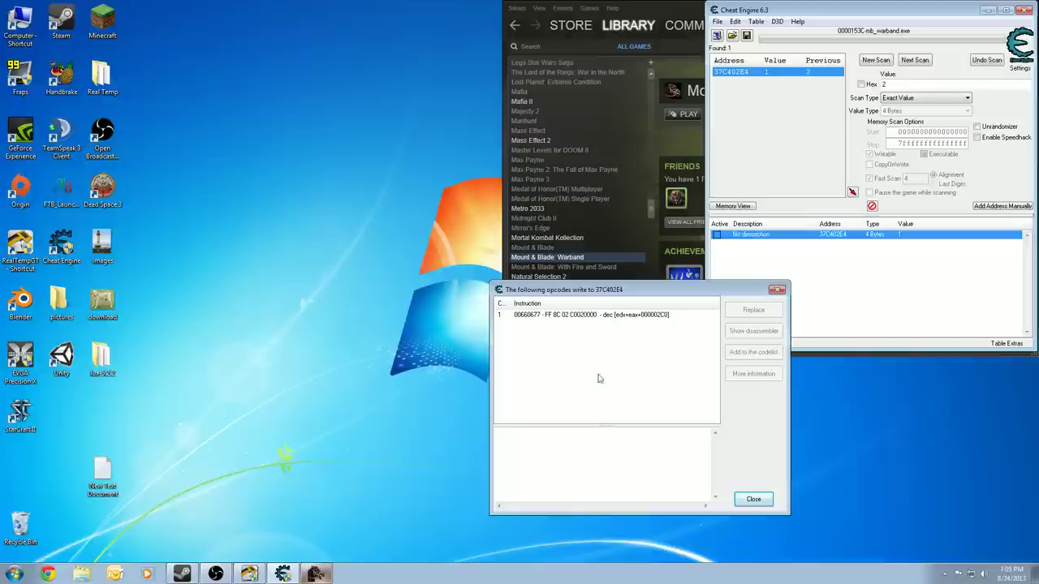
left_click(607, 316)
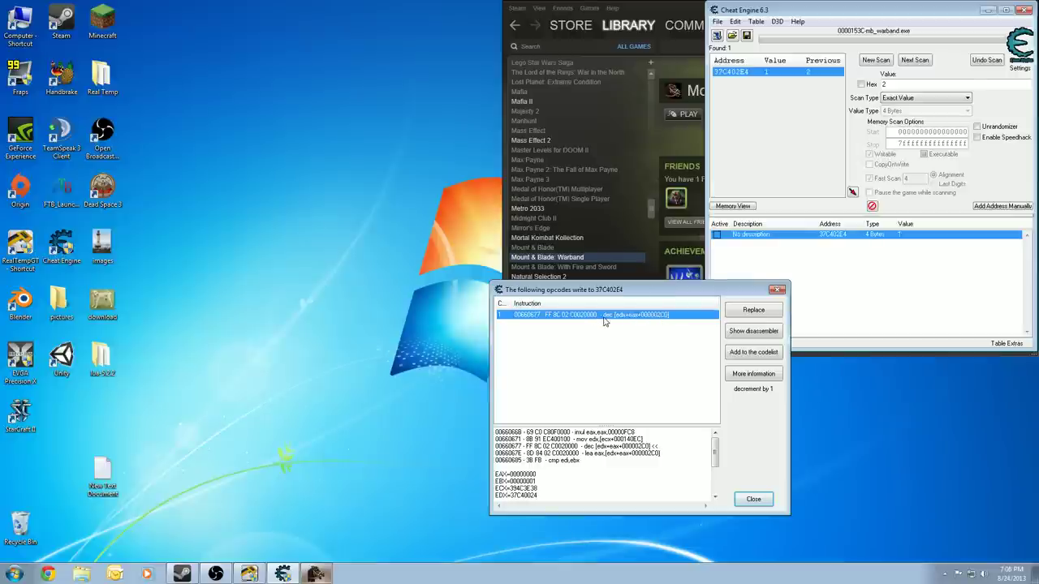
double_click(604, 322)
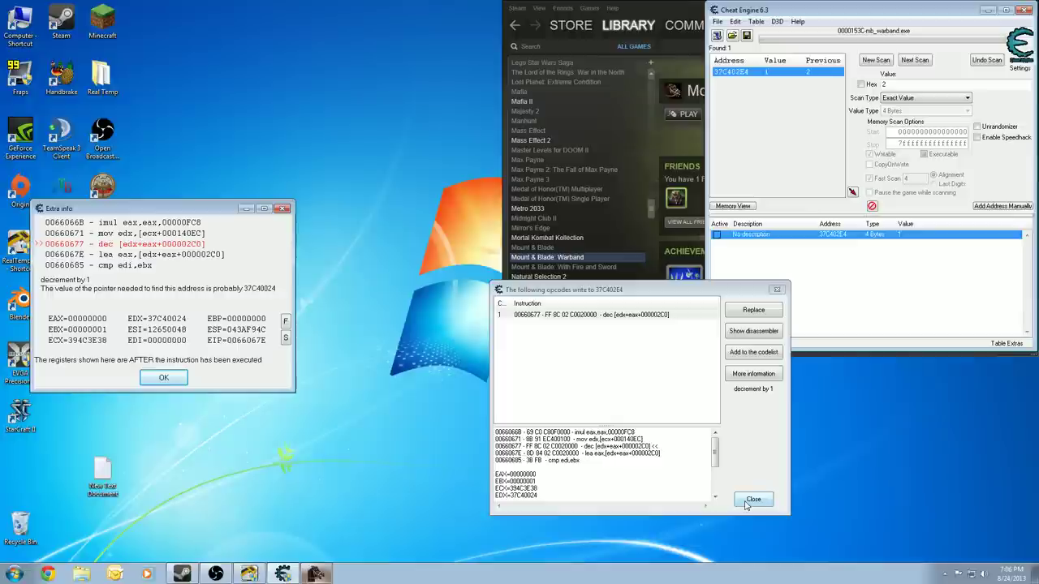
- Close the opcode window and run a new hex scan for 37C40024
left_click(748, 501)
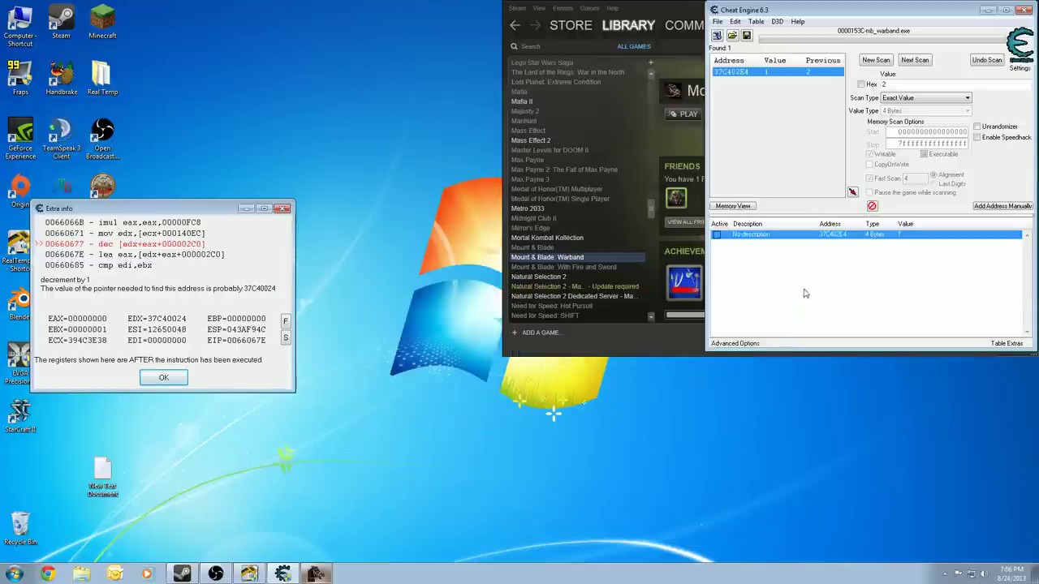
left_click(876, 59)
left_click(861, 84)
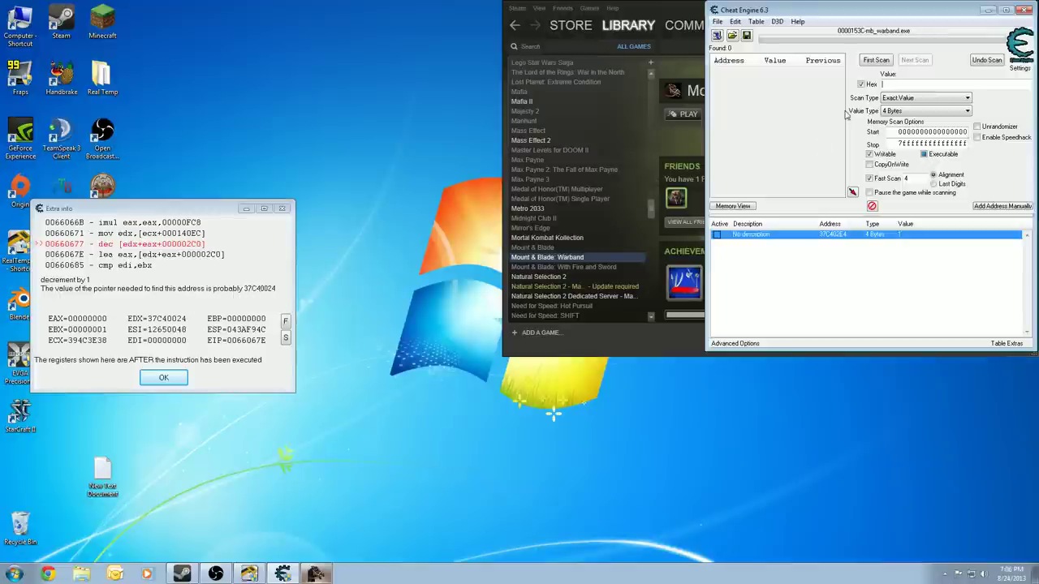
left_click(916, 84)
type("37C40024")
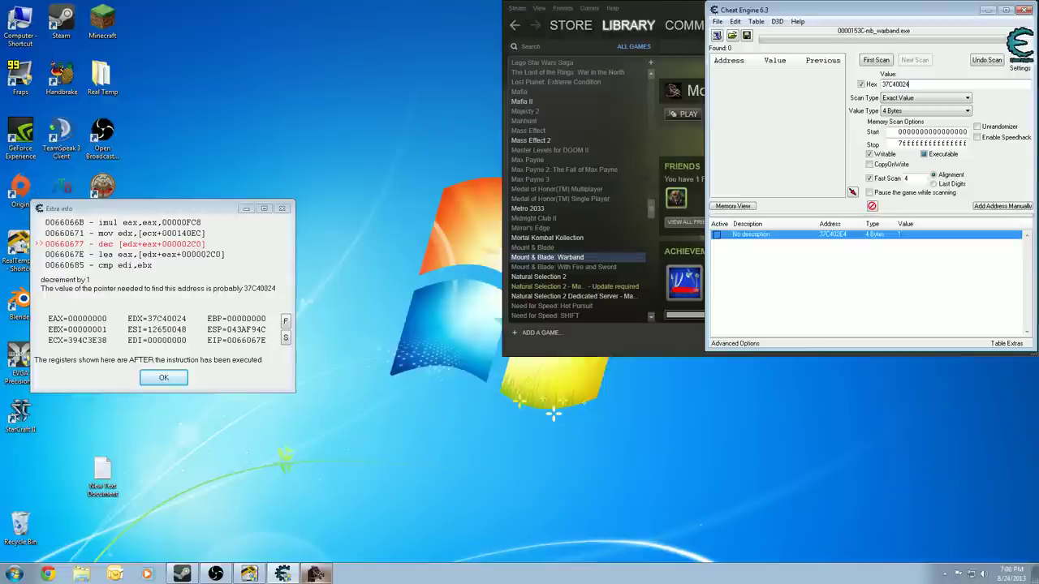
key("Return")
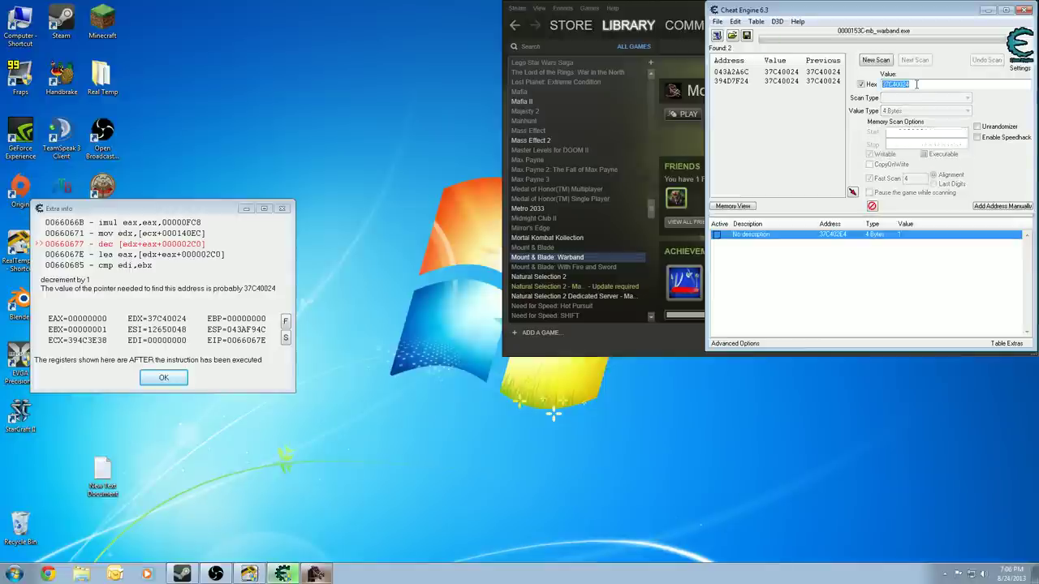
- Select the found address 394D7F24 in the scan results
left_click(733, 83)
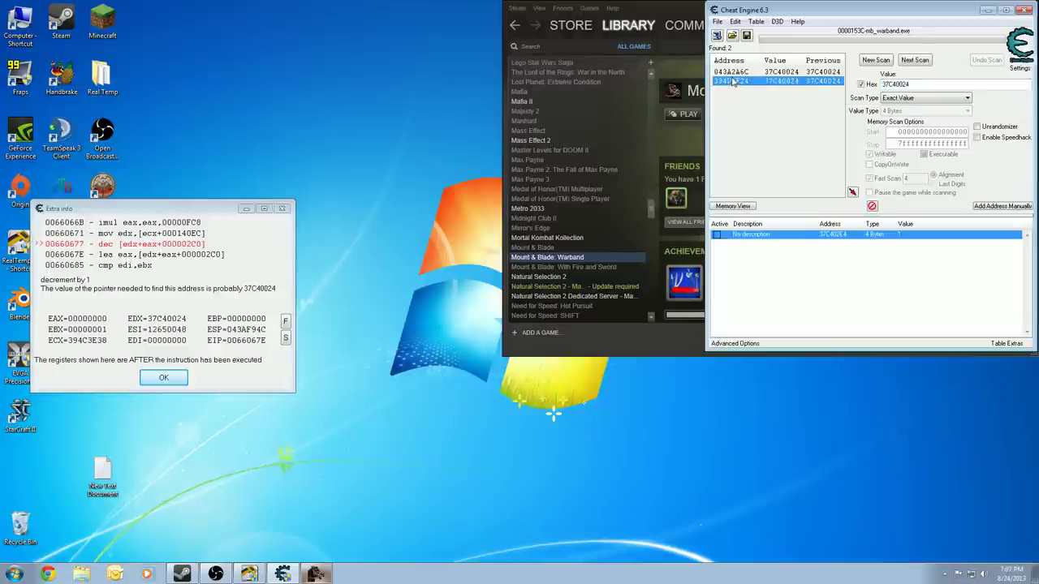
key("Up")
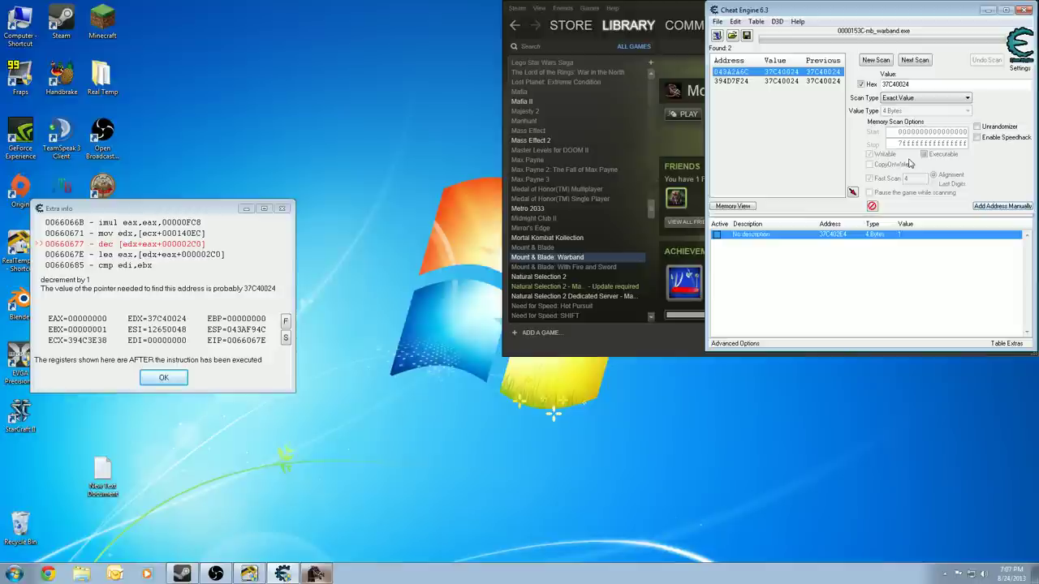
left_click(773, 81)
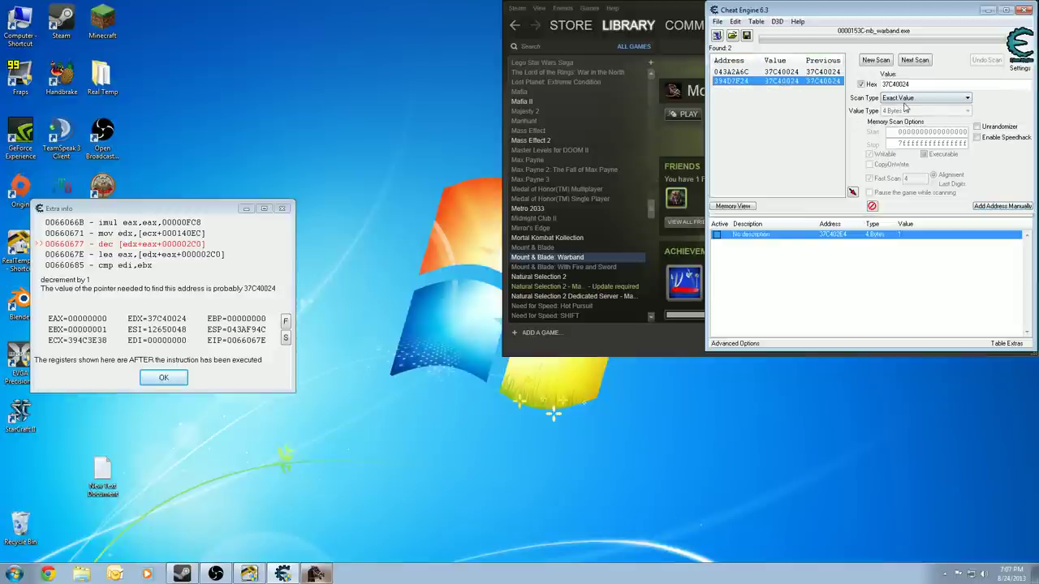
- Add a manual pointer entry with base address 394D7F24, resolving to 37C40024
left_click(990, 206)
left_click(483, 330)
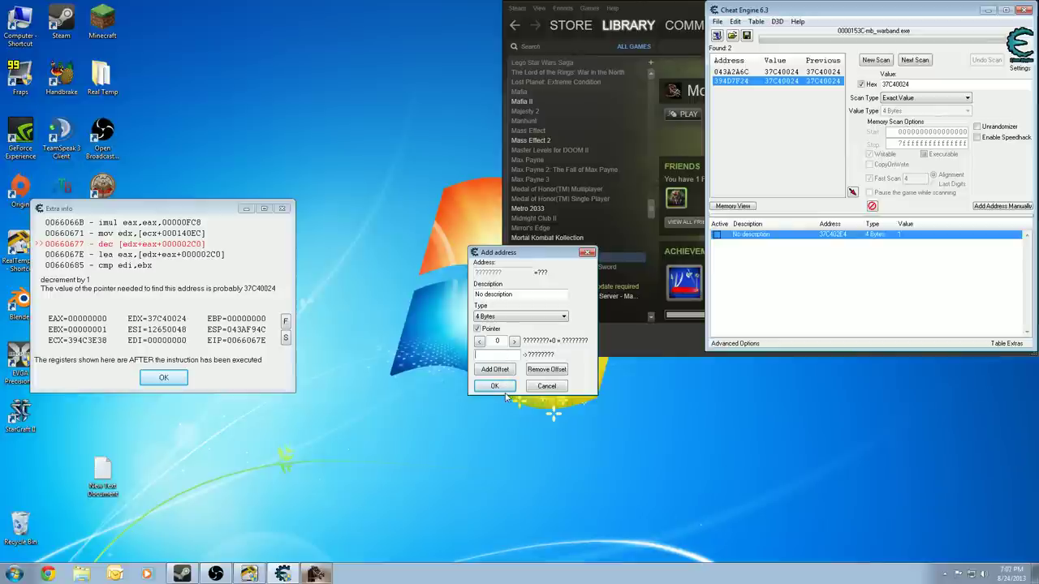
type("394D7F24")
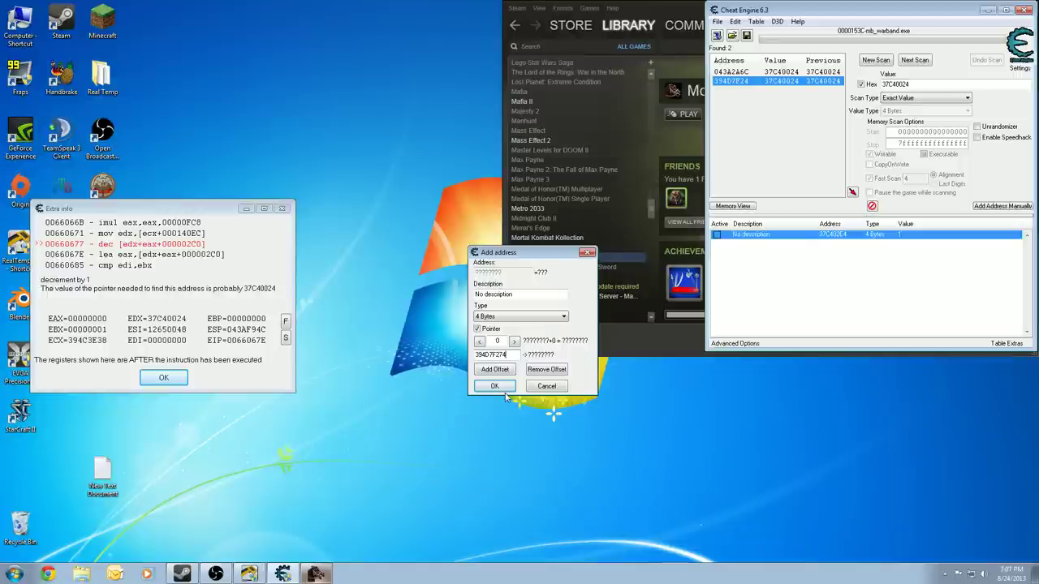
left_click(494, 341)
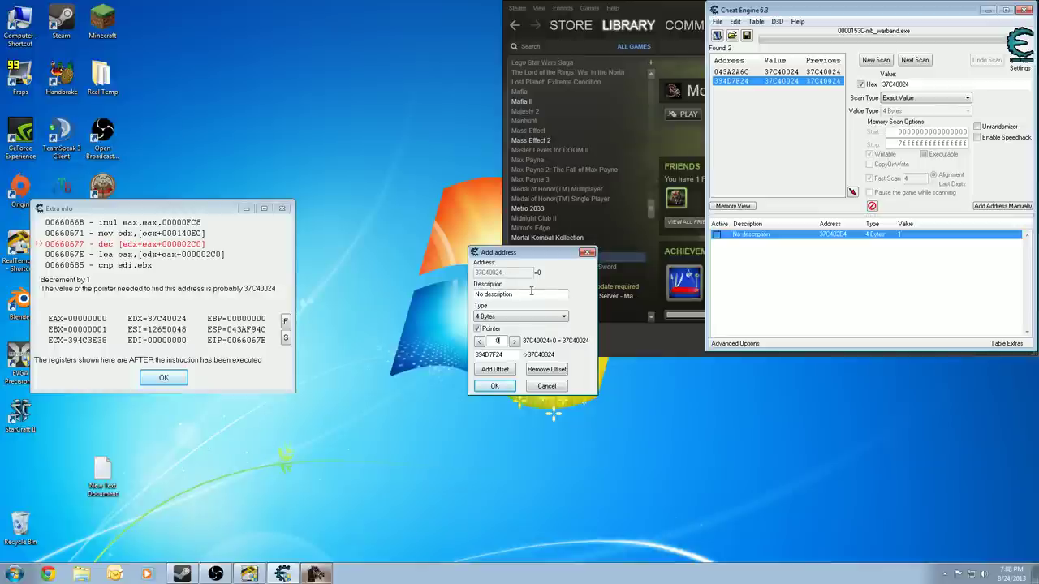
- Set the pointer offset to 2C0 and add it described as 'Attribute Points'
left_click(532, 292)
left_click(501, 341)
type("2C0")
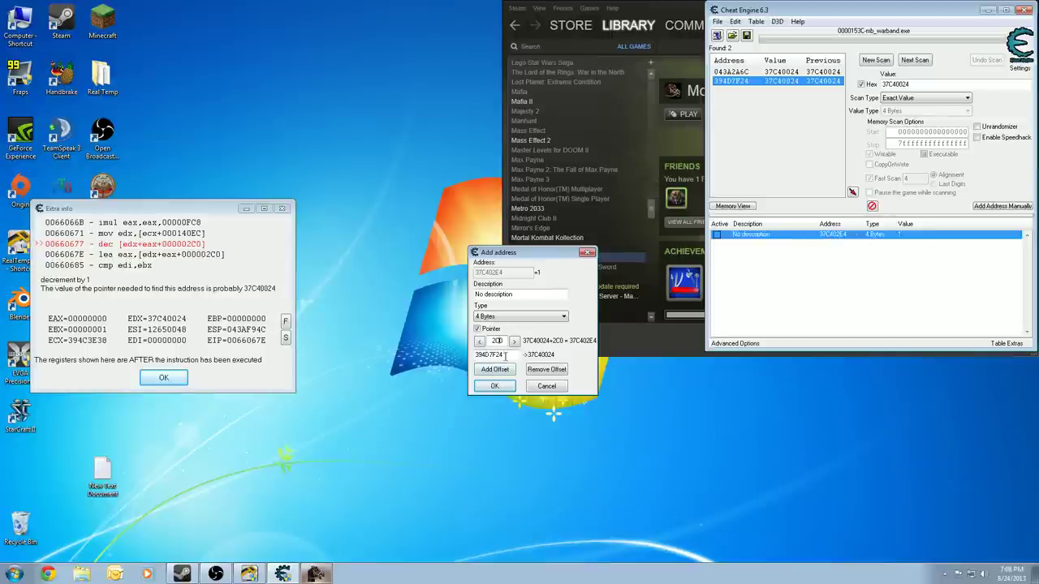
left_click_drag(521, 297, 432, 300)
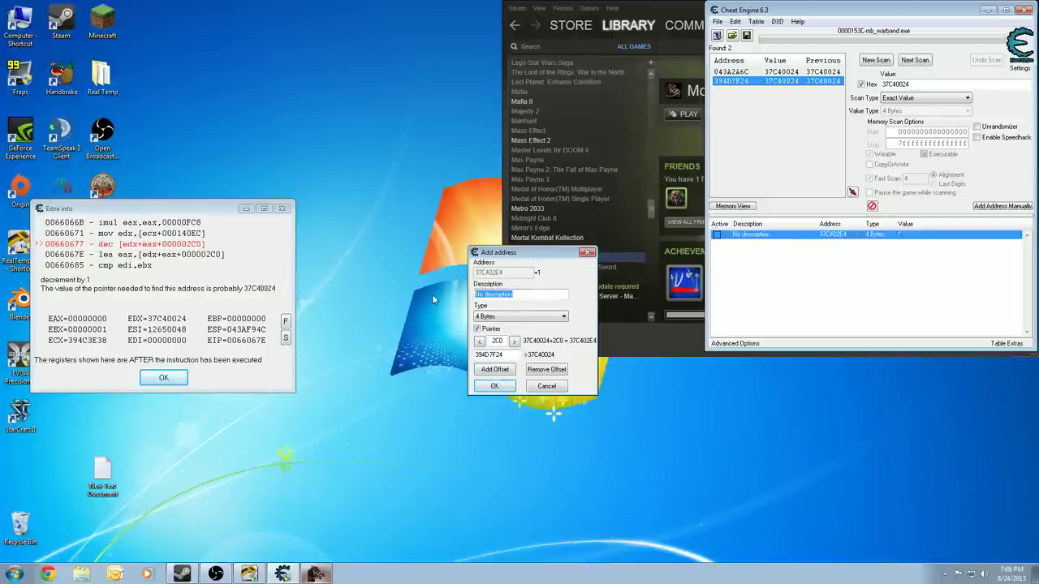
type("Ath")
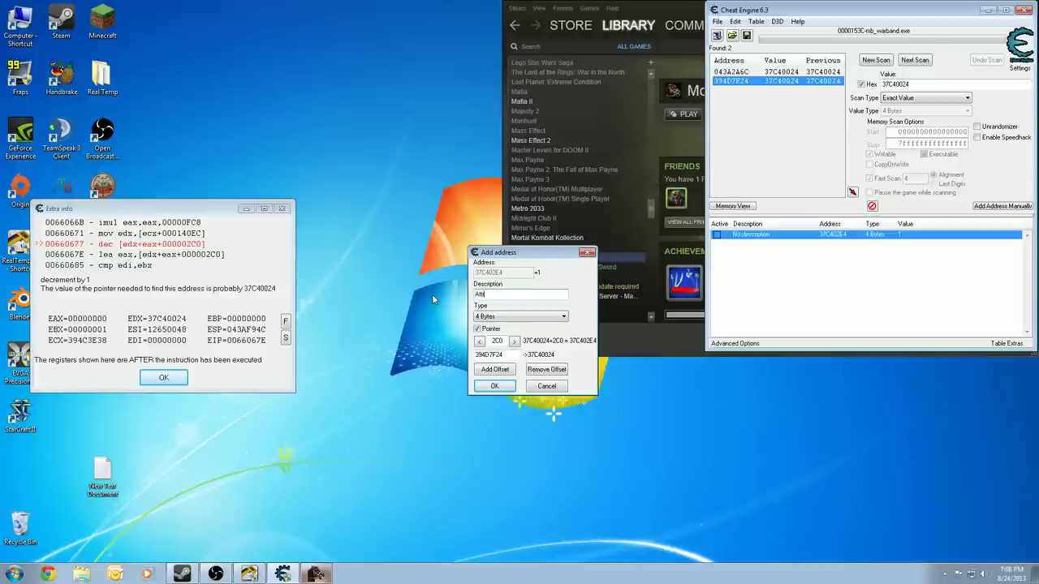
type("ribute Points")
key("Return")
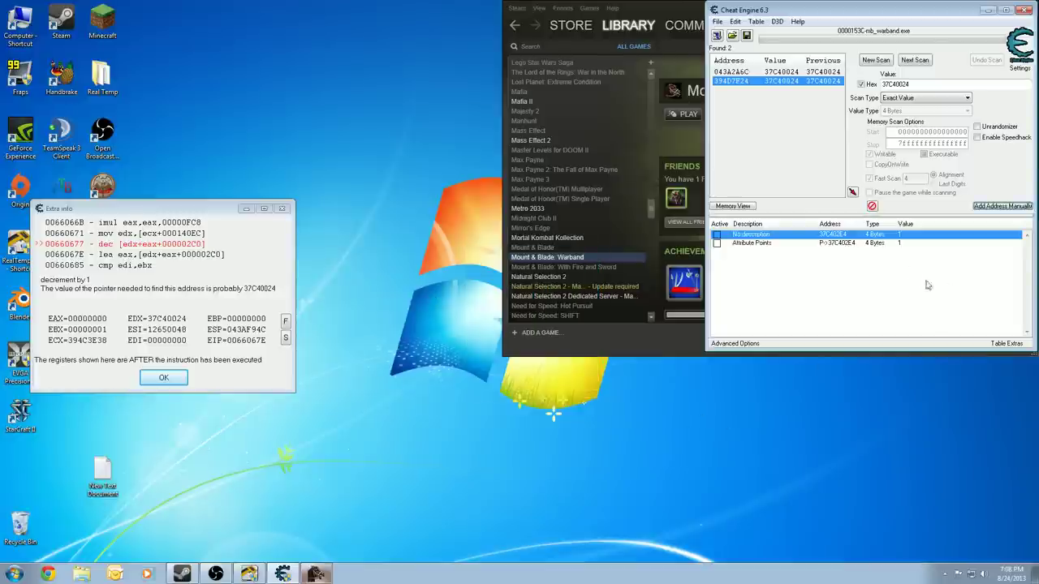
- Relaunch Mount & Blade: Warband from the Steam library and its launcher
left_click(840, 244)
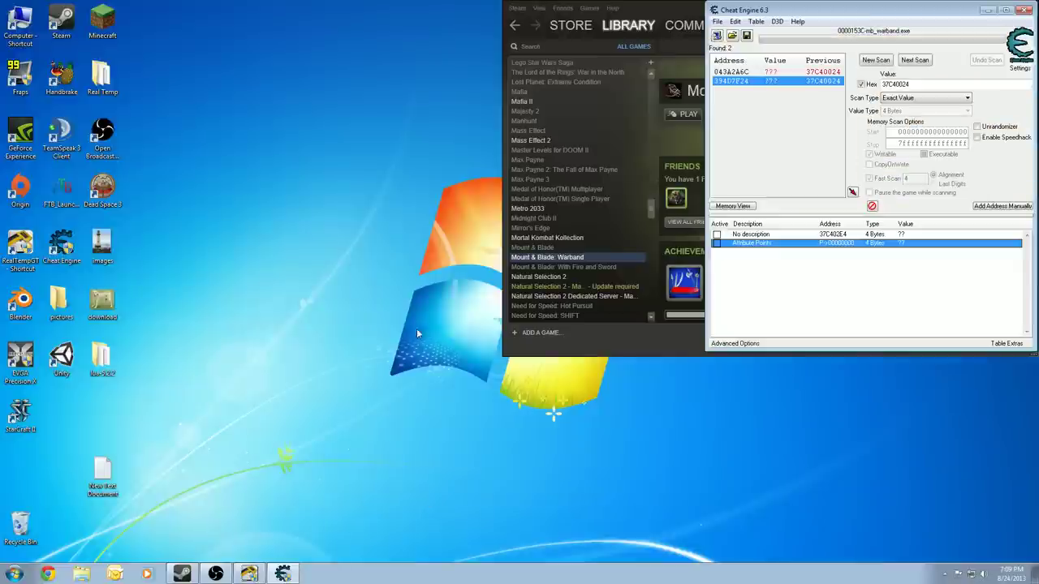
left_click(533, 310)
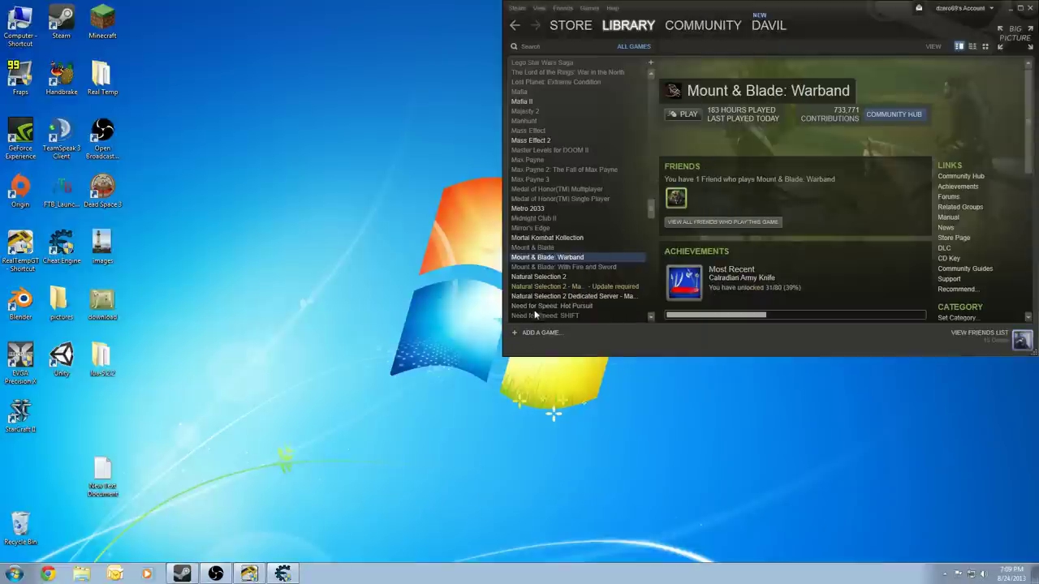
left_click(412, 302)
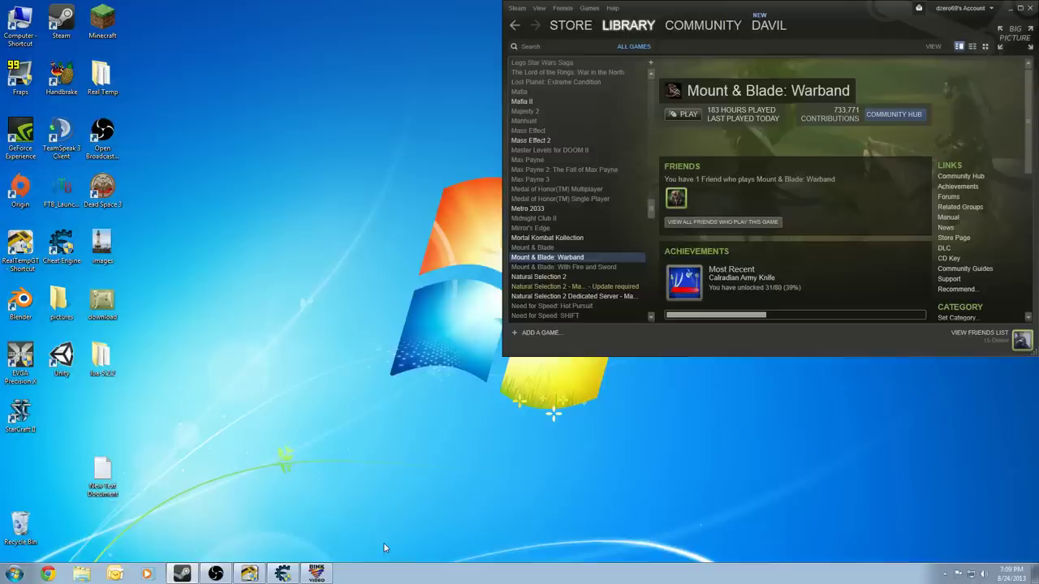
left_click(284, 571)
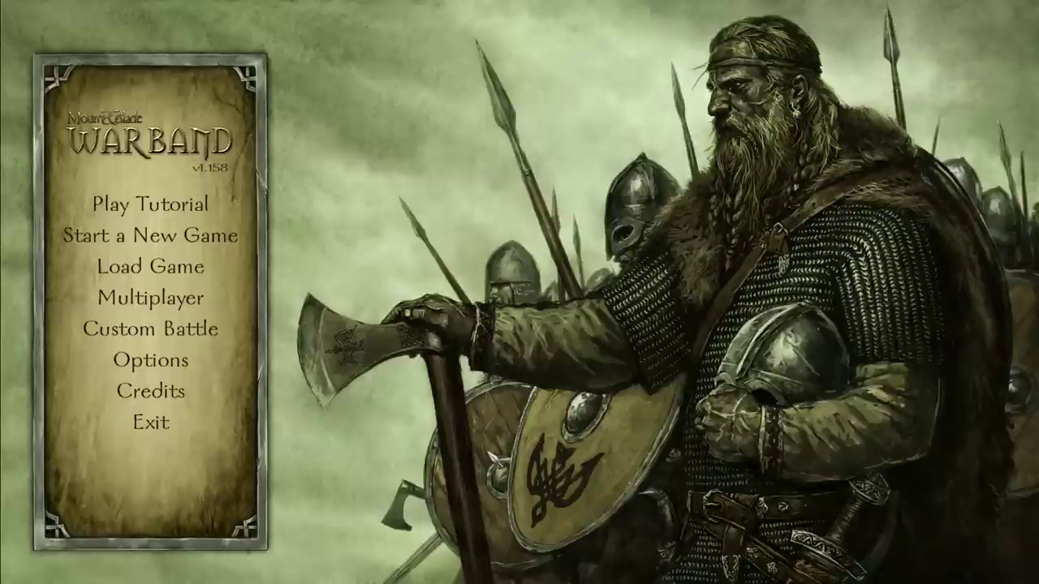
- Start a new game and advance through character creation to the character screen
left_click(214, 227)
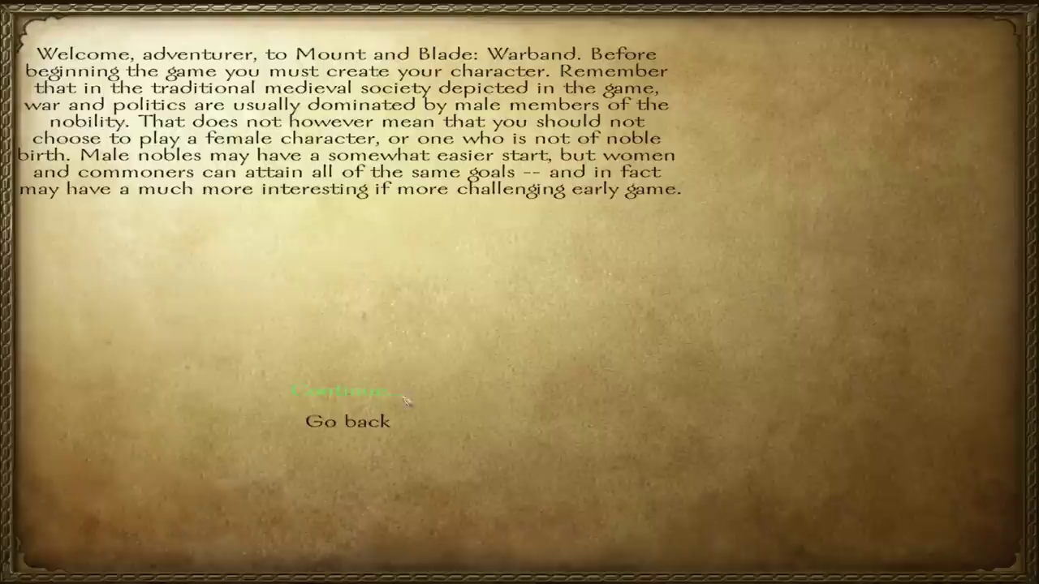
left_click(382, 388)
left_click(380, 392)
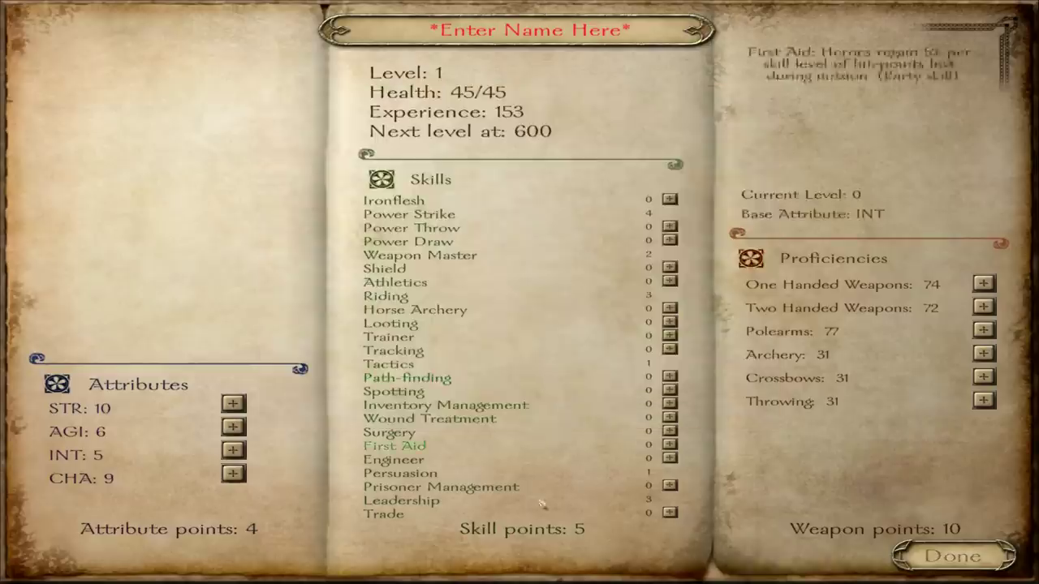
key("alt+Tab")
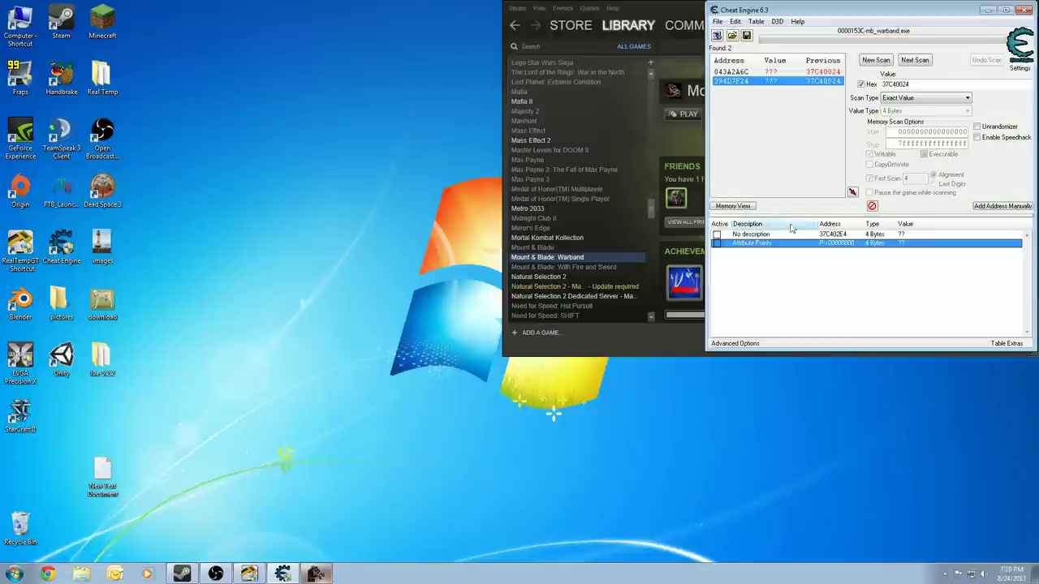
- Reattach Cheat Engine to mb_warband.exe while keeping the existing address list
left_click(717, 36)
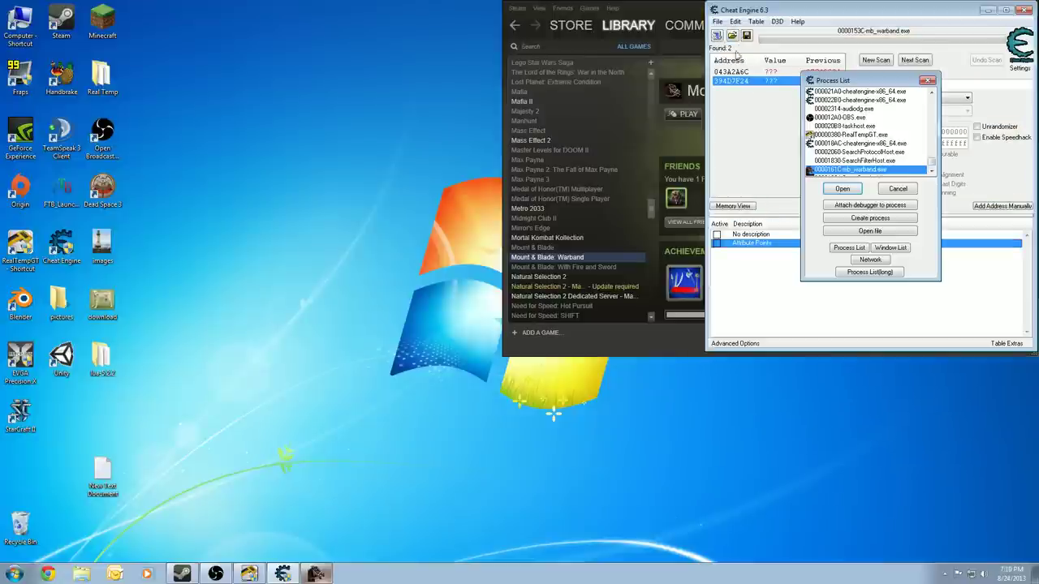
double_click(880, 171)
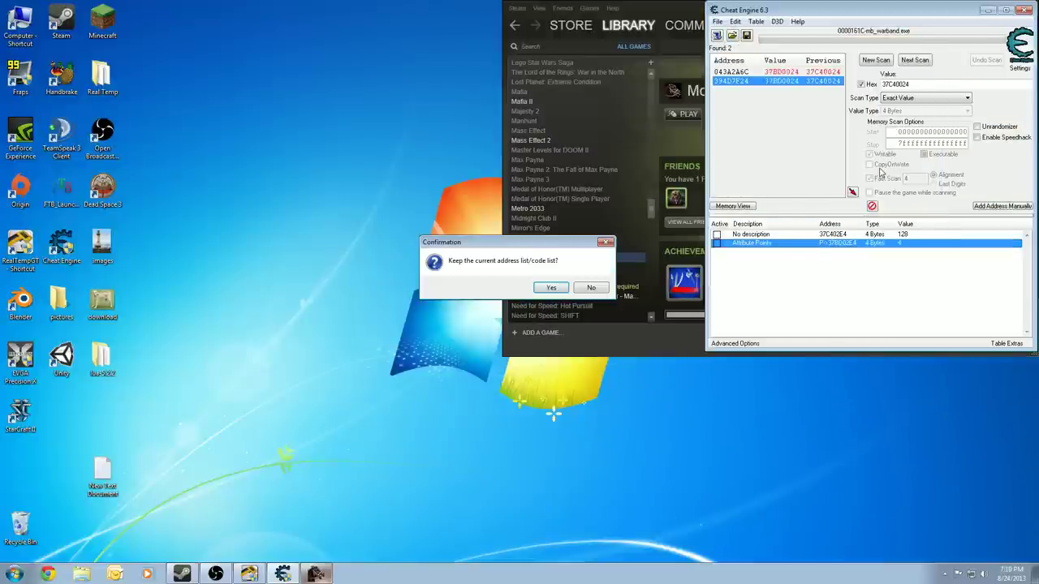
left_click(550, 291)
- Delete the leftover No description entry from the table
left_click(914, 236)
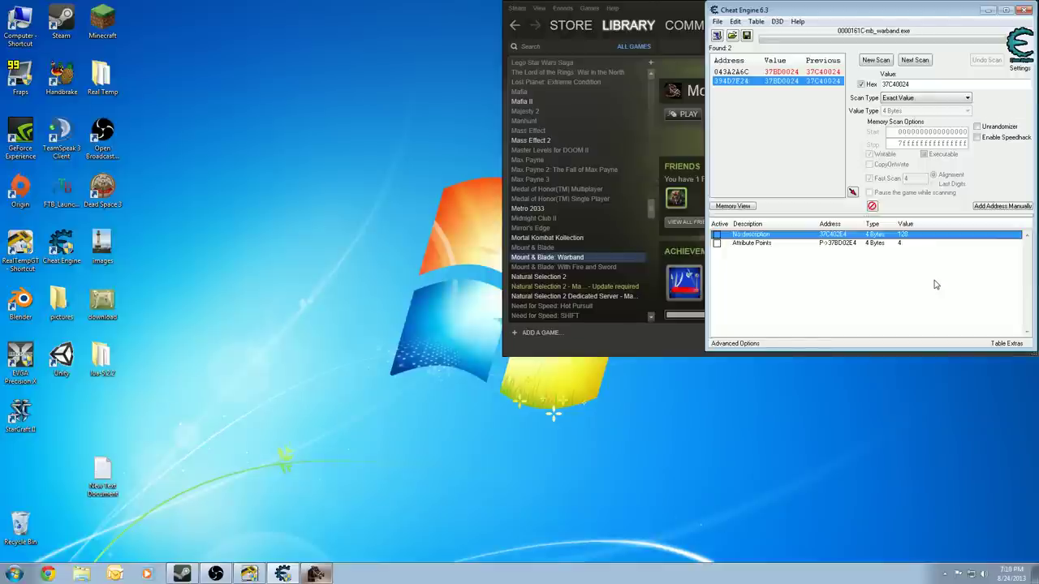
key("Down")
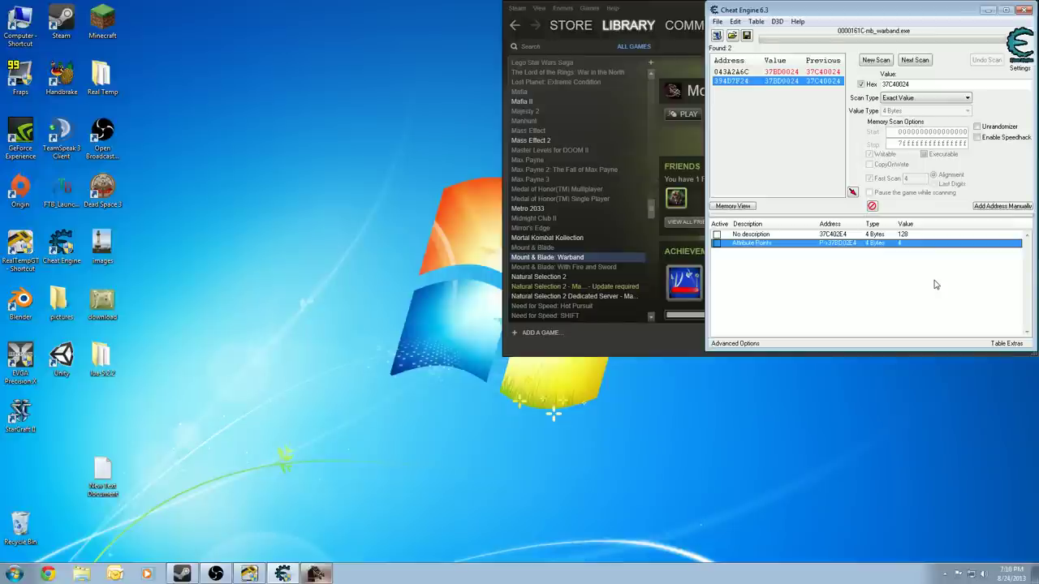
key("Up")
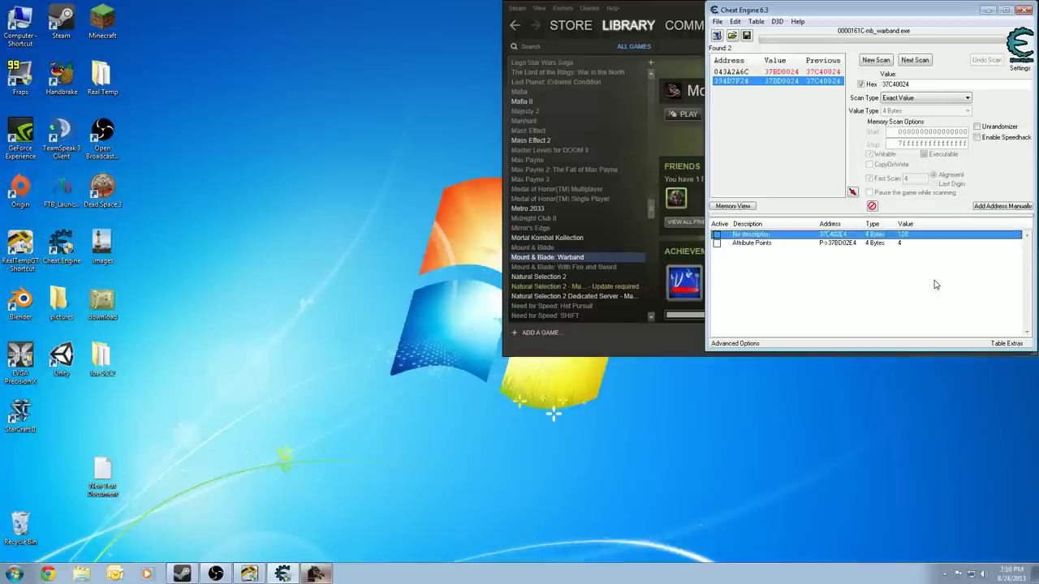
key("Delete")
key("Return")
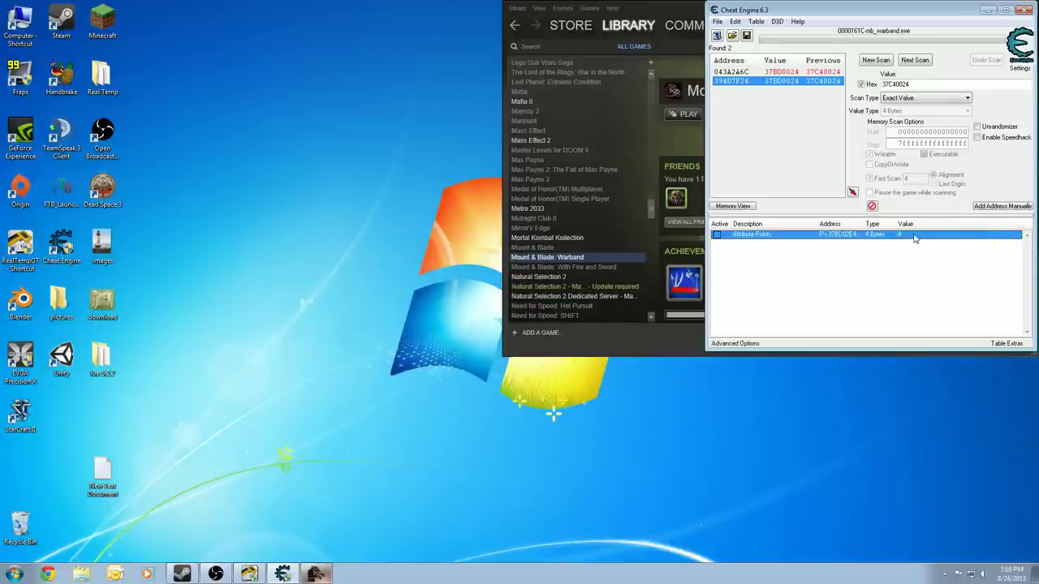
- Set the Attribute Points value to 10
double_click(916, 235)
type("10")
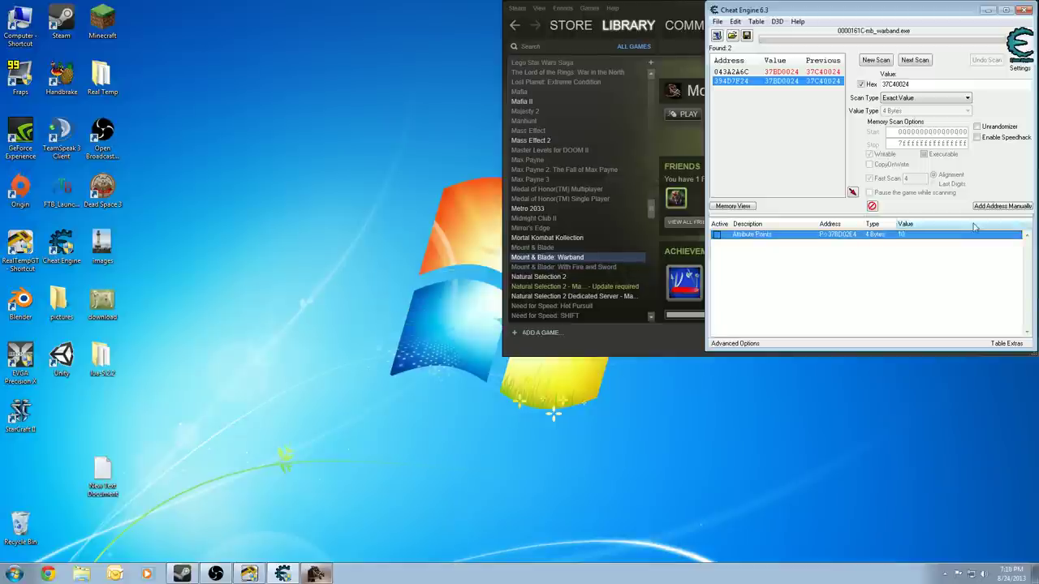
key("Return")
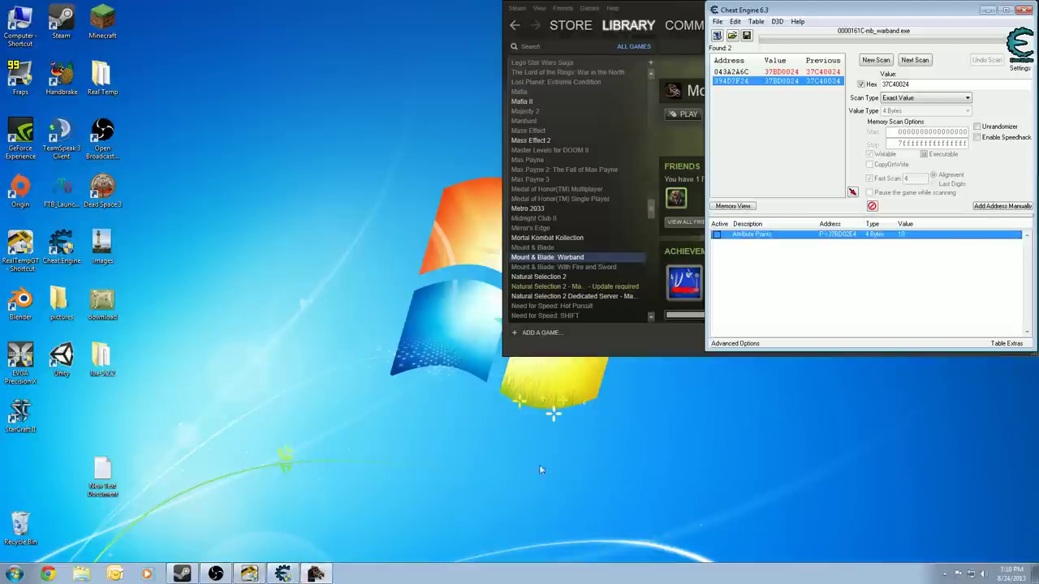
- Spend the extra attribute points on STR in the game, then return to the desktop
left_click(315, 574)
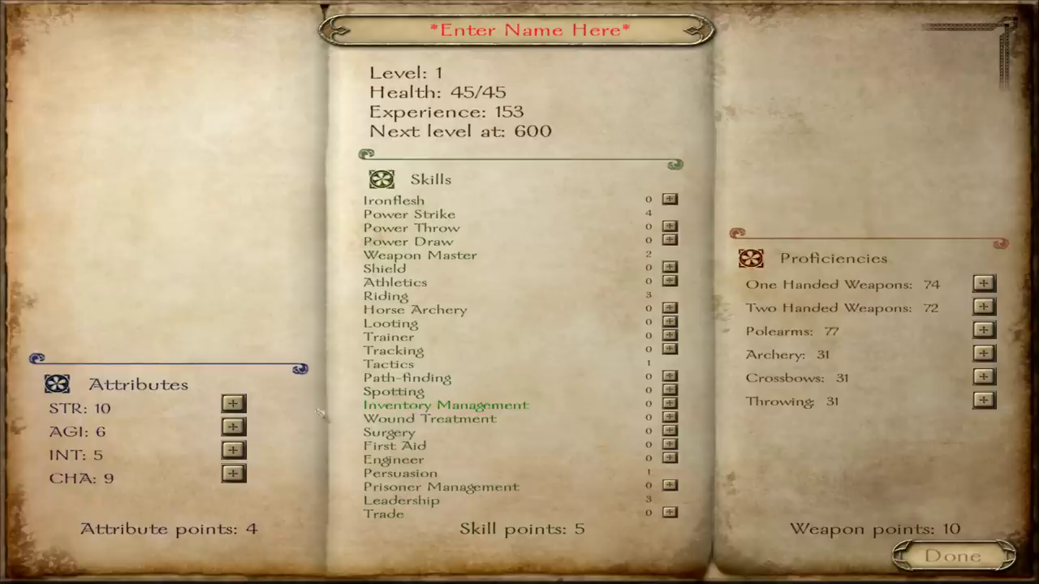
left_click(232, 405)
left_click(232, 405)
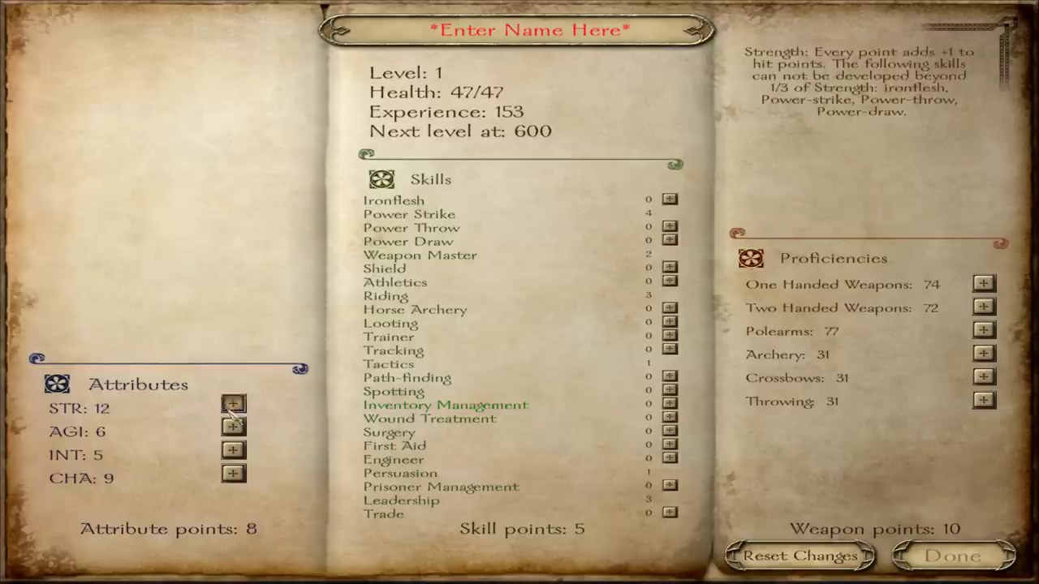
left_click(232, 405)
left_click(232, 405)
left_click(232, 405)
key("alt+Tab")
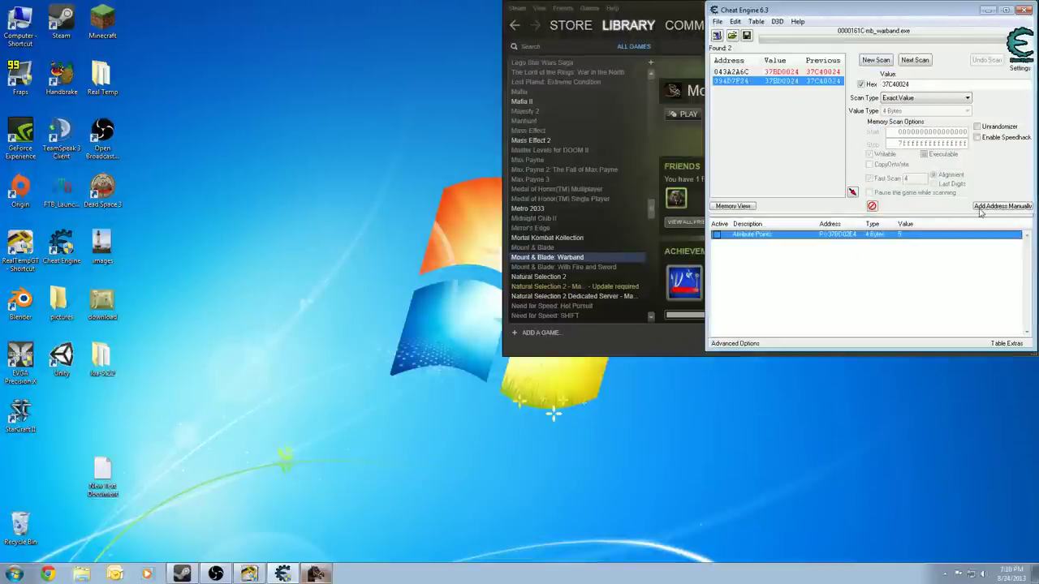
- Copy the base address 394D7F24 from the Attribute Points entry's address settings
double_click(835, 235)
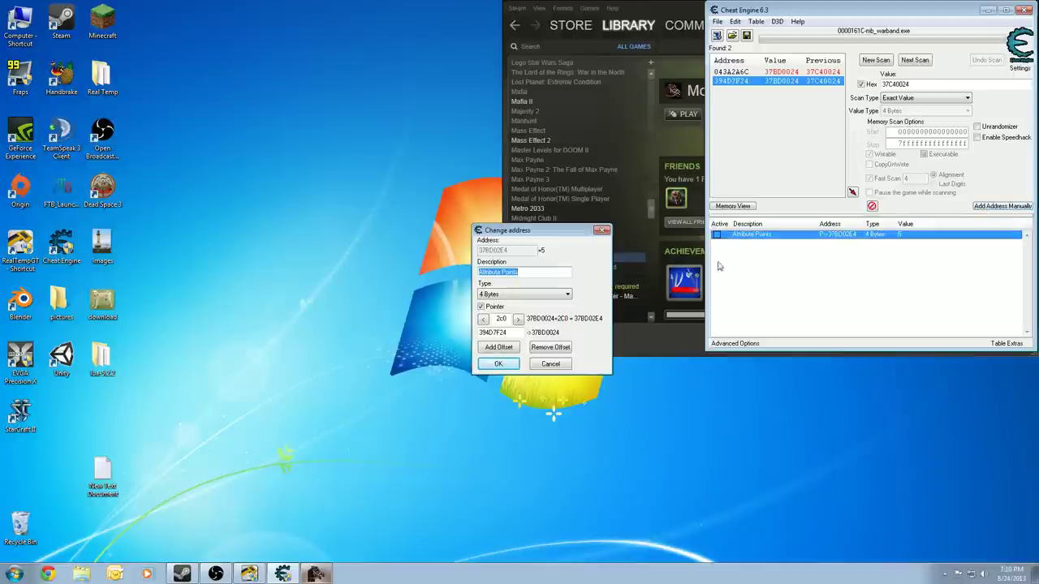
double_click(507, 331)
key("ctrl+c")
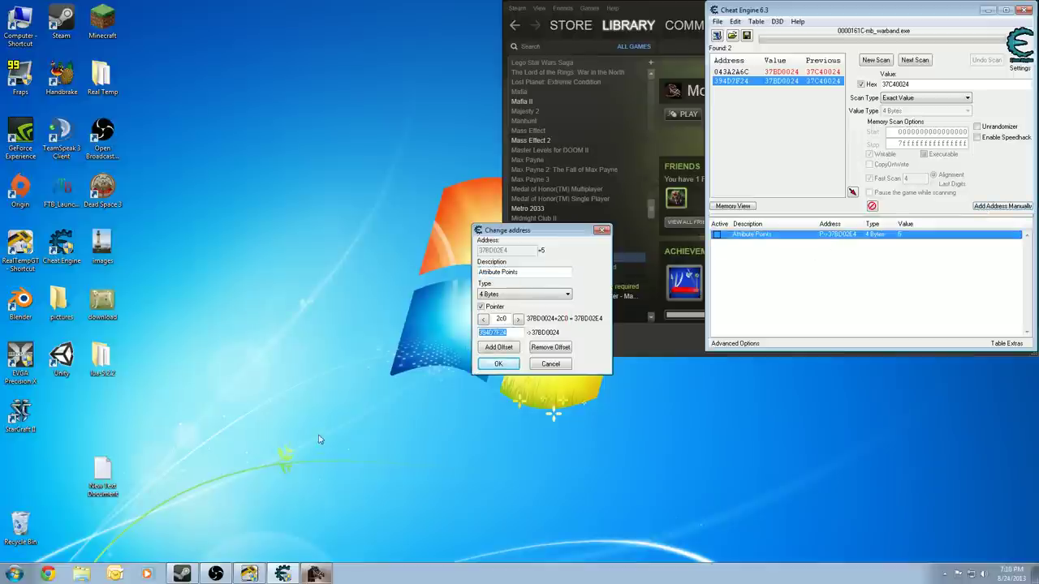
left_click(496, 367)
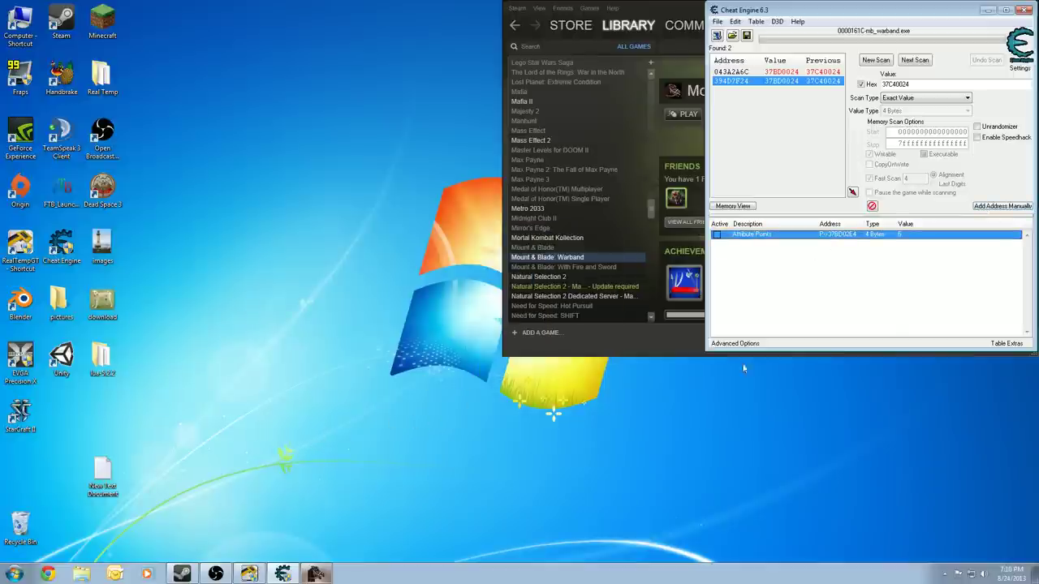
- Add a pointer entry from base 394D7F24 with offset 270
left_click(1007, 208)
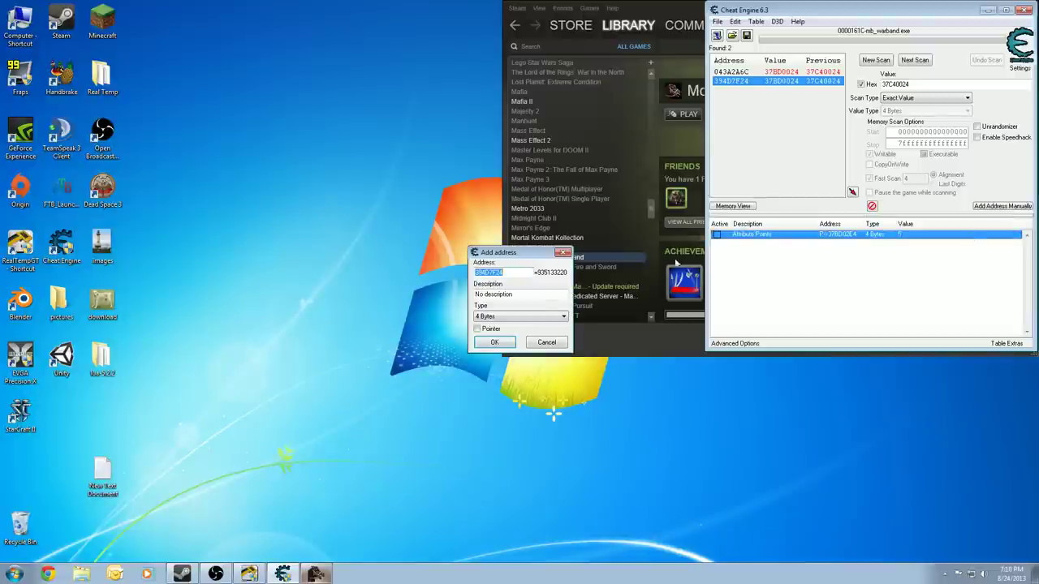
left_click(500, 330)
left_click(481, 355)
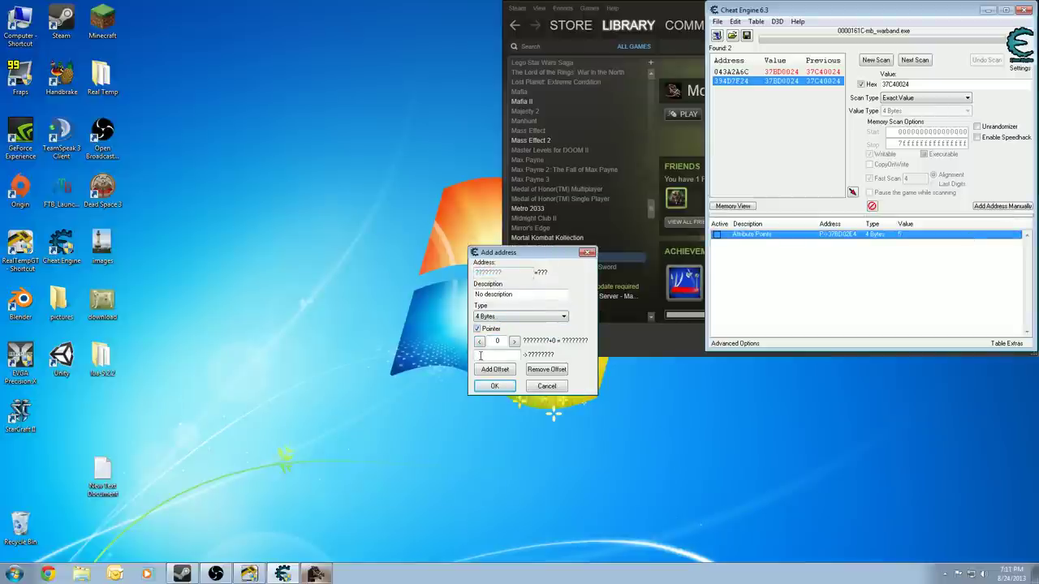
key("ctrl+v")
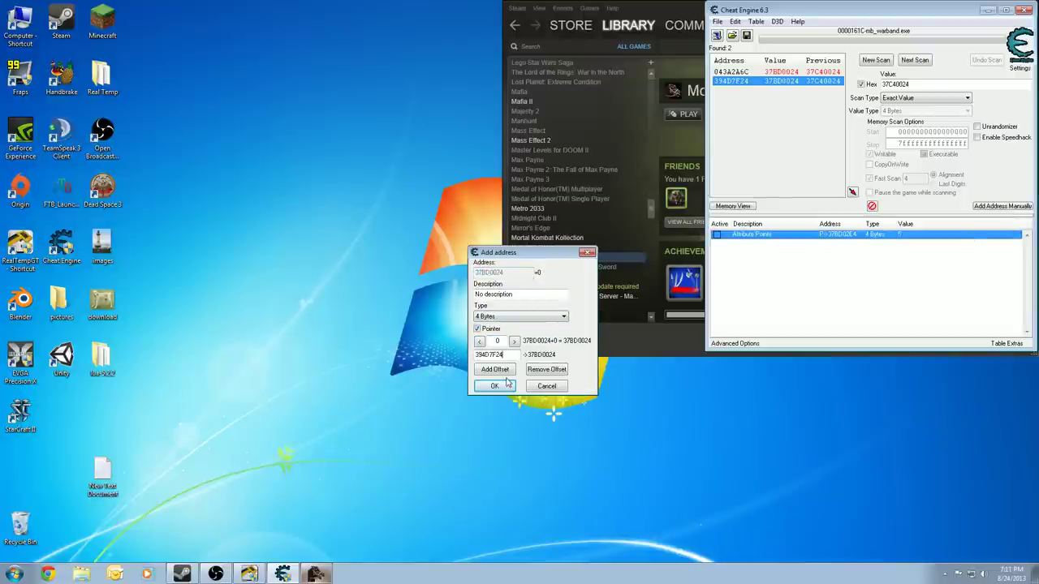
left_click(493, 341)
type("2C0")
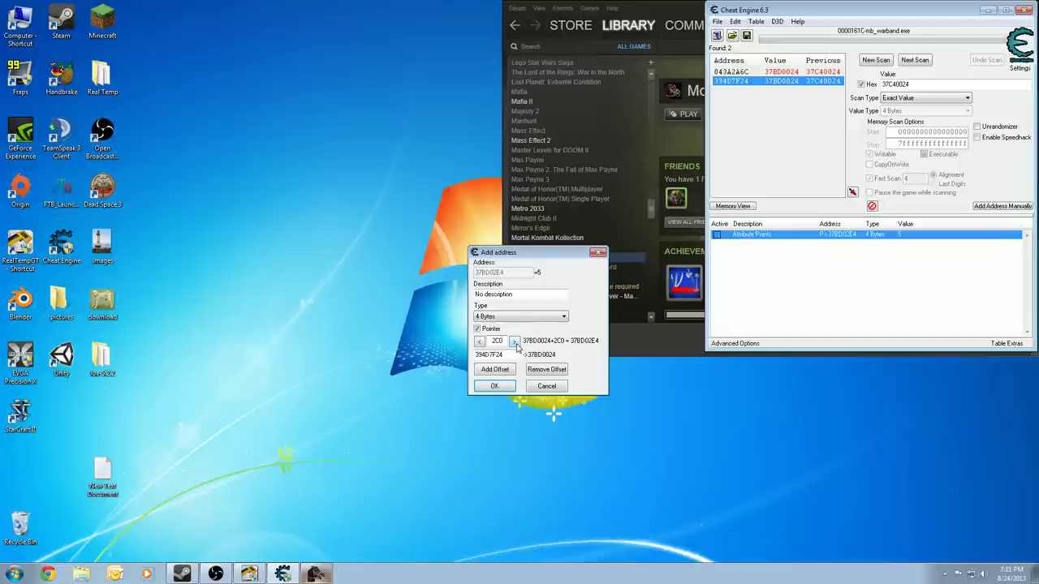
key("BackSpace")
key("BackSpace")
type("70")
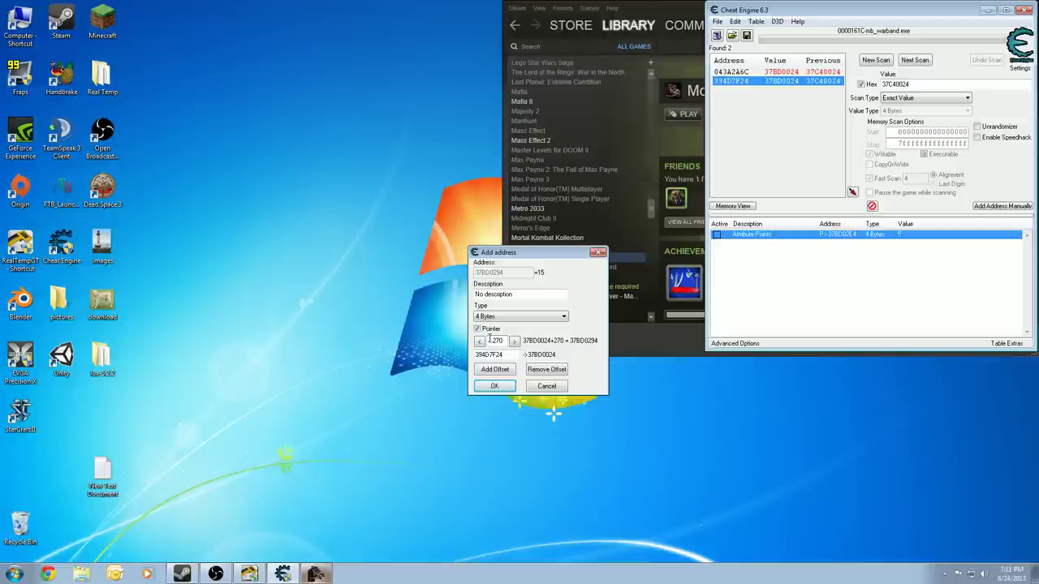
left_click(494, 385)
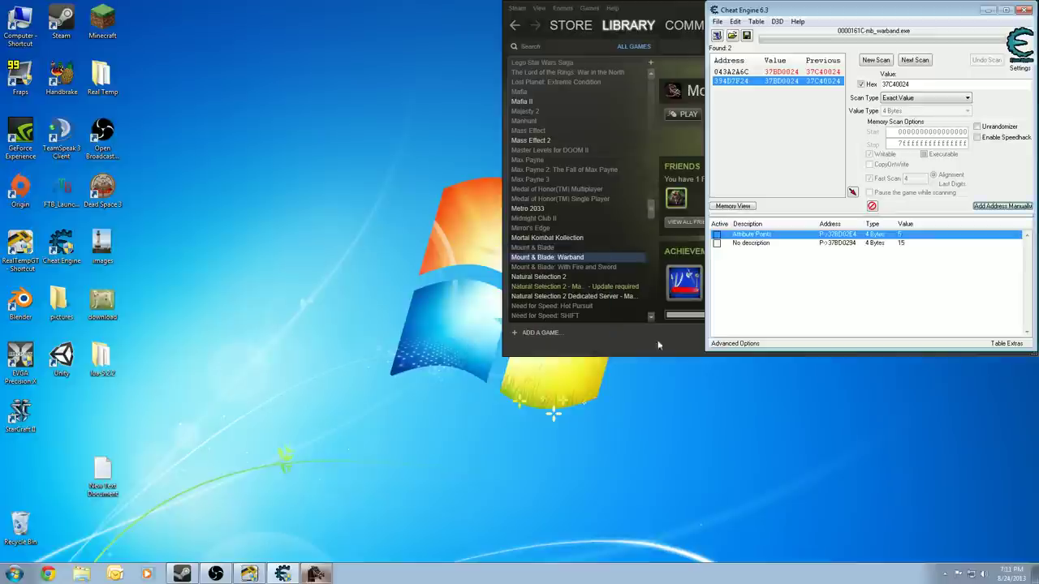
- Add a pointer entry from base 394D7F24 with offset 274
left_click(984, 211)
key("ctrl+c")
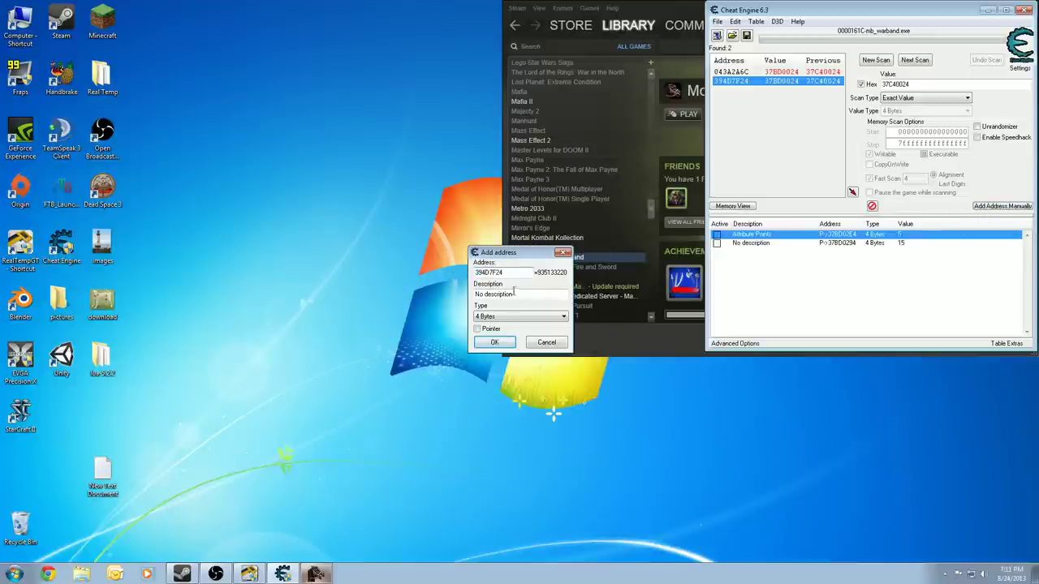
left_click(500, 329)
key("ctrl+v")
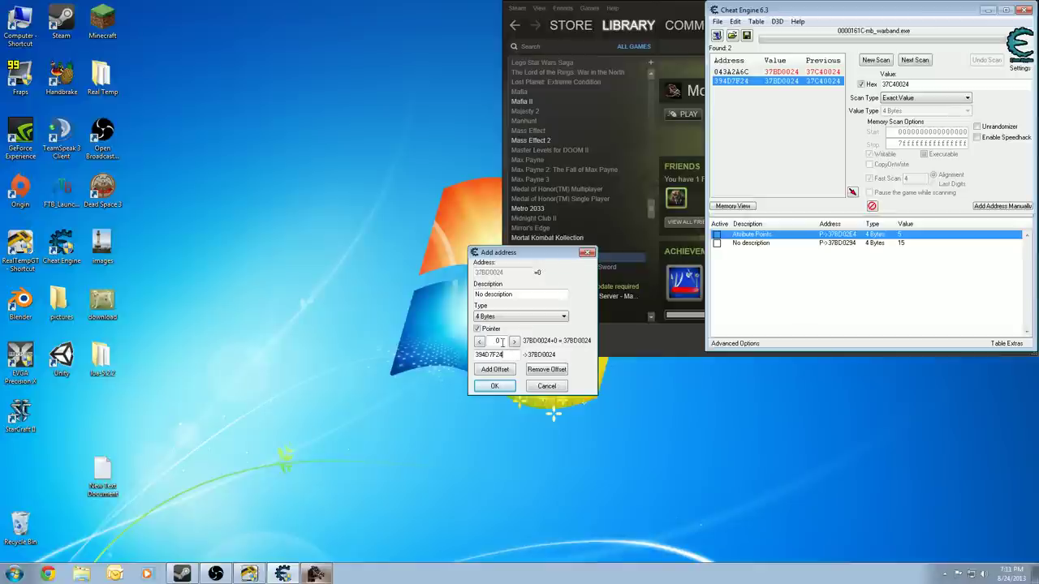
left_click(498, 341)
type("274")
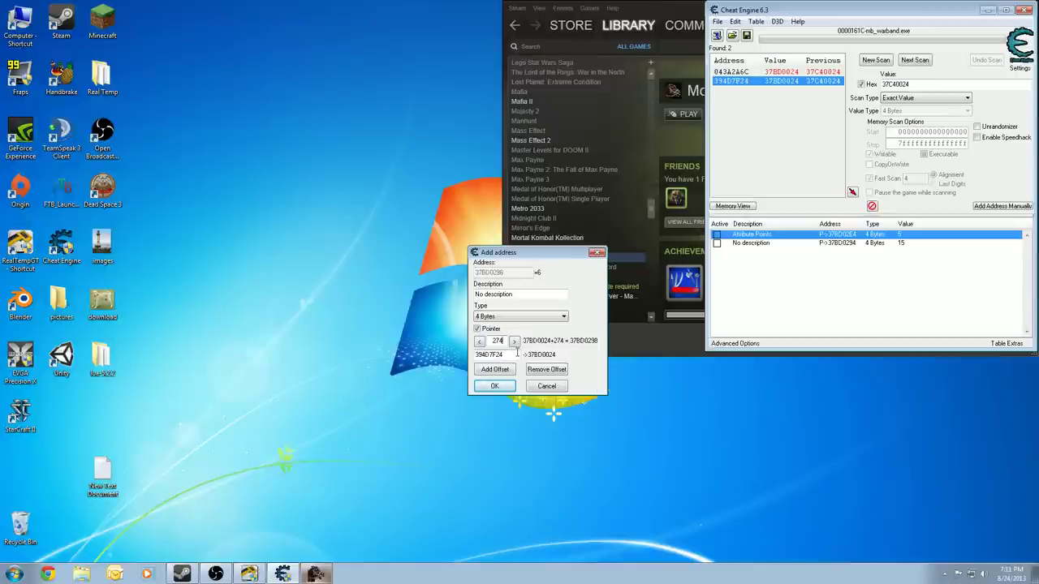
left_click(494, 386)
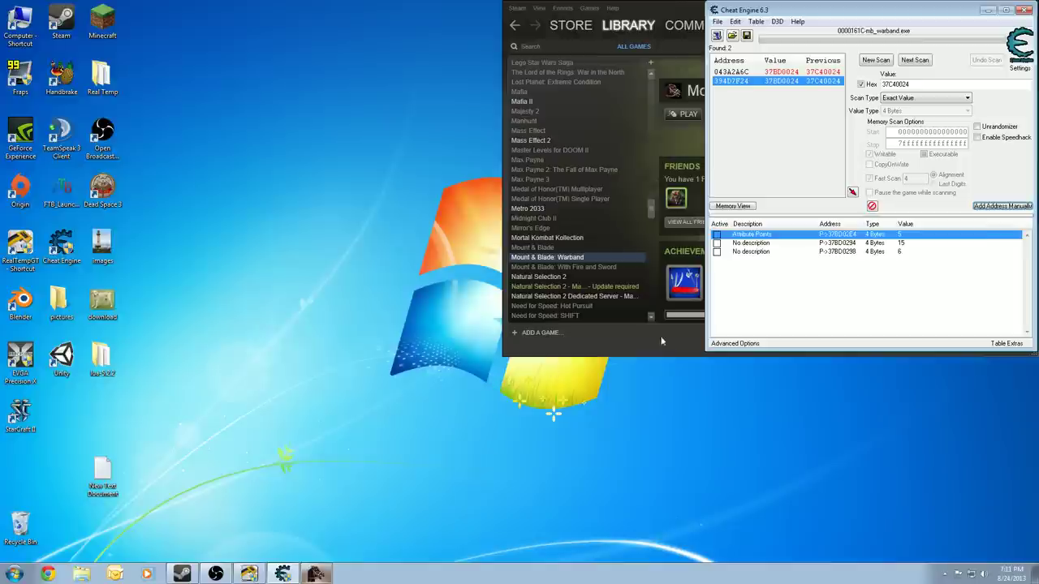
- Add a pointer entry from base 394D7F24 with offset 278
left_click(999, 206)
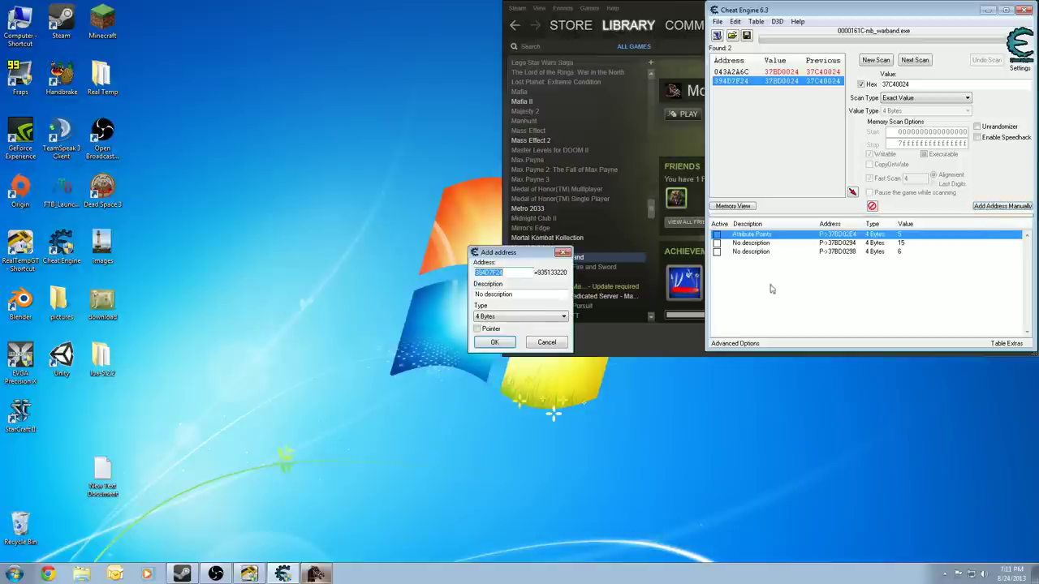
left_click(477, 329)
key("ctrl+v")
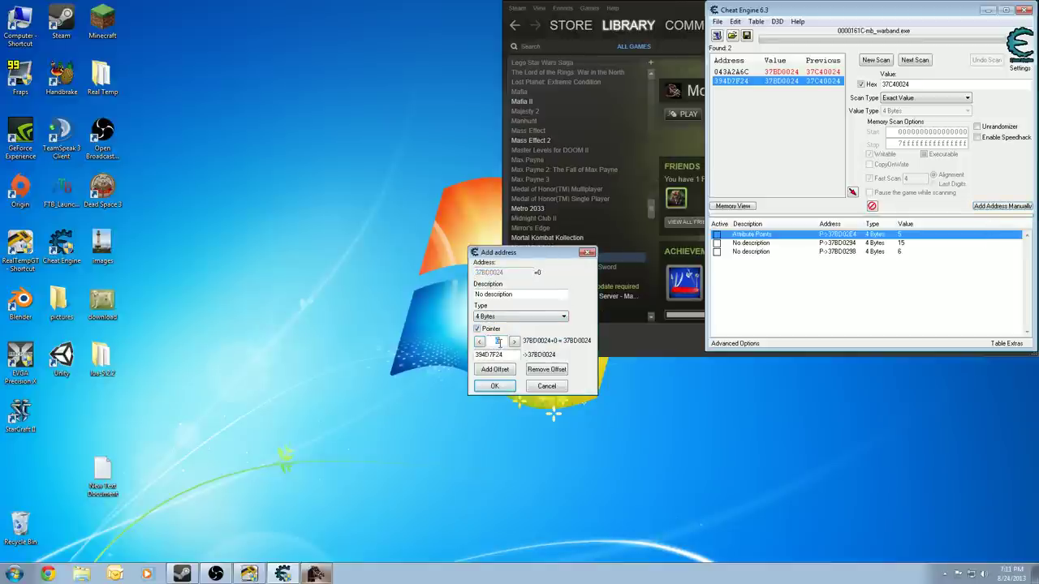
left_click(499, 342)
type("278")
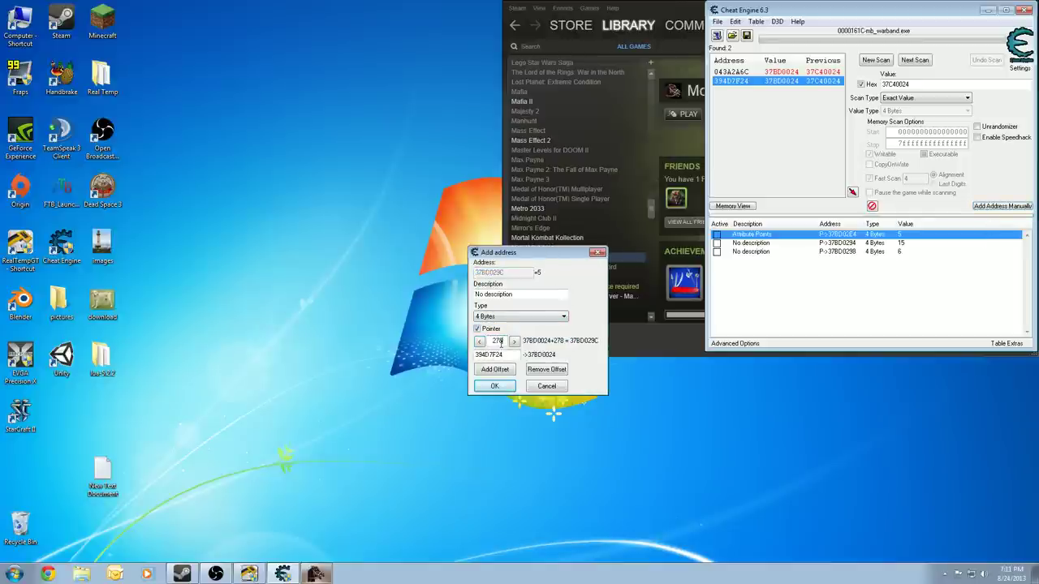
left_click(494, 387)
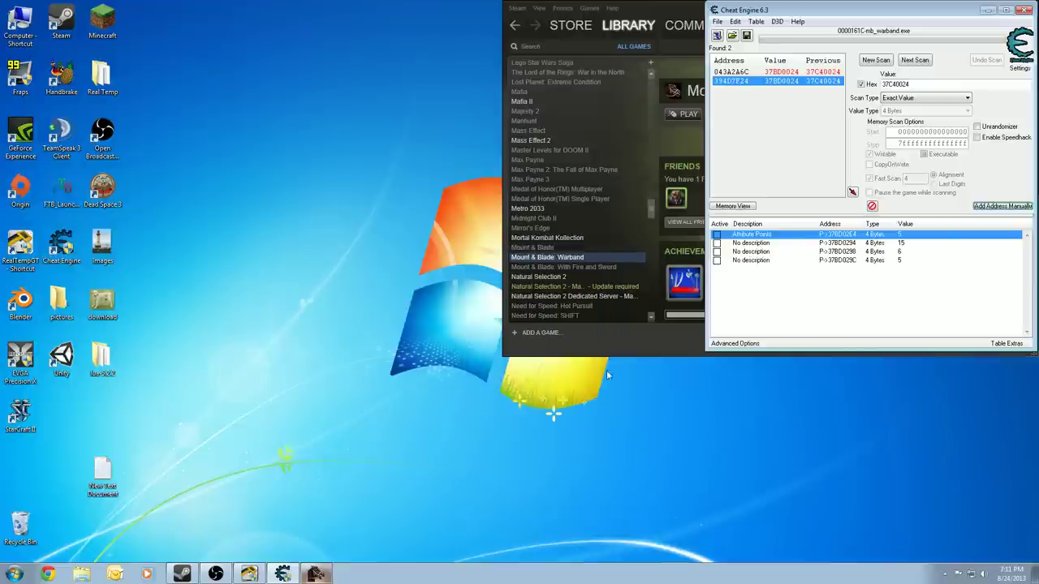
- Add the last attribute pointer entry from base 394D7F24 with offset 27C
left_click(975, 207)
left_click(481, 329)
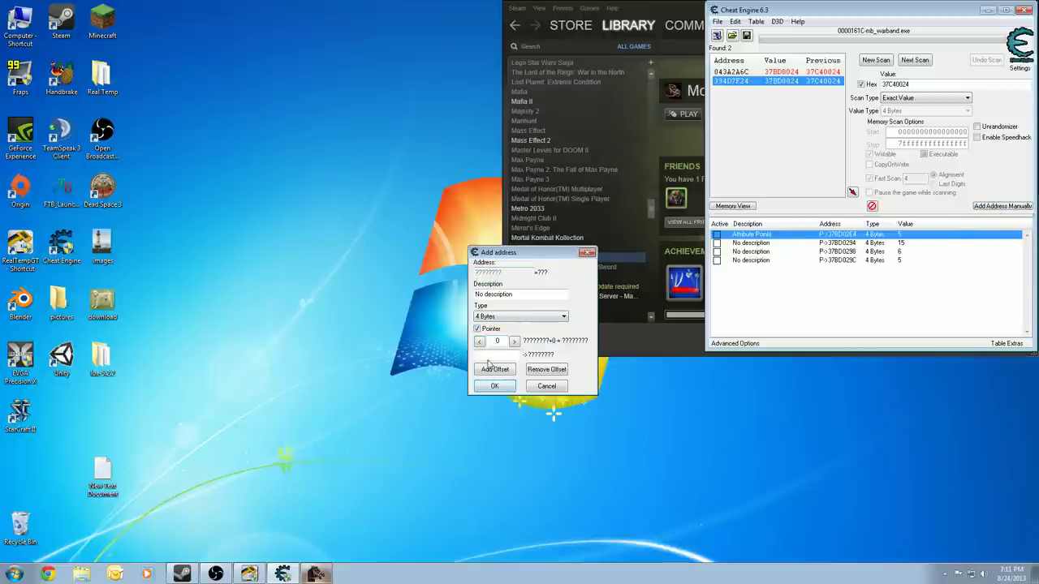
key("ctrl+v")
double_click(497, 341)
type("24")
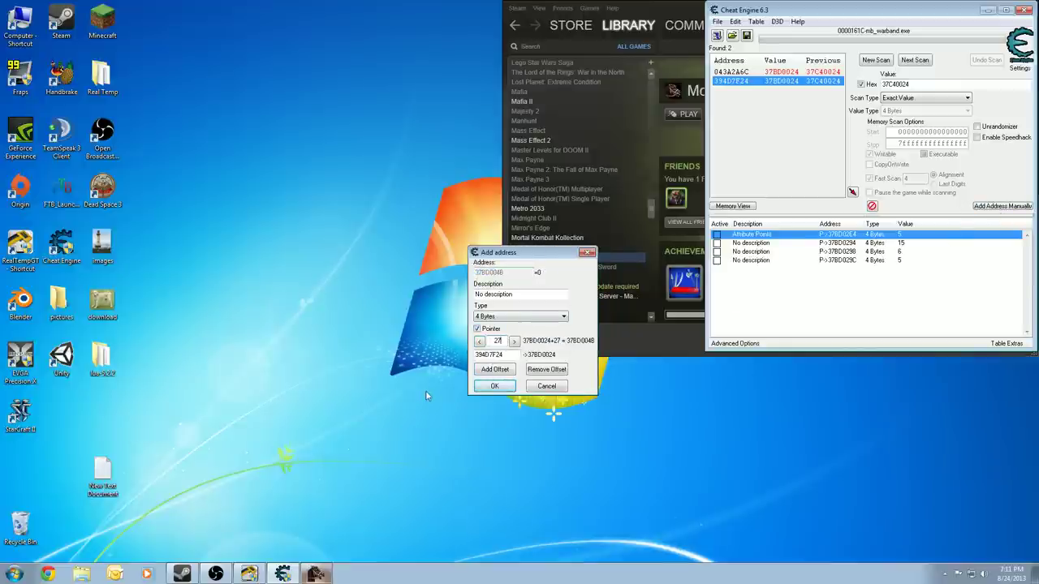
type("C")
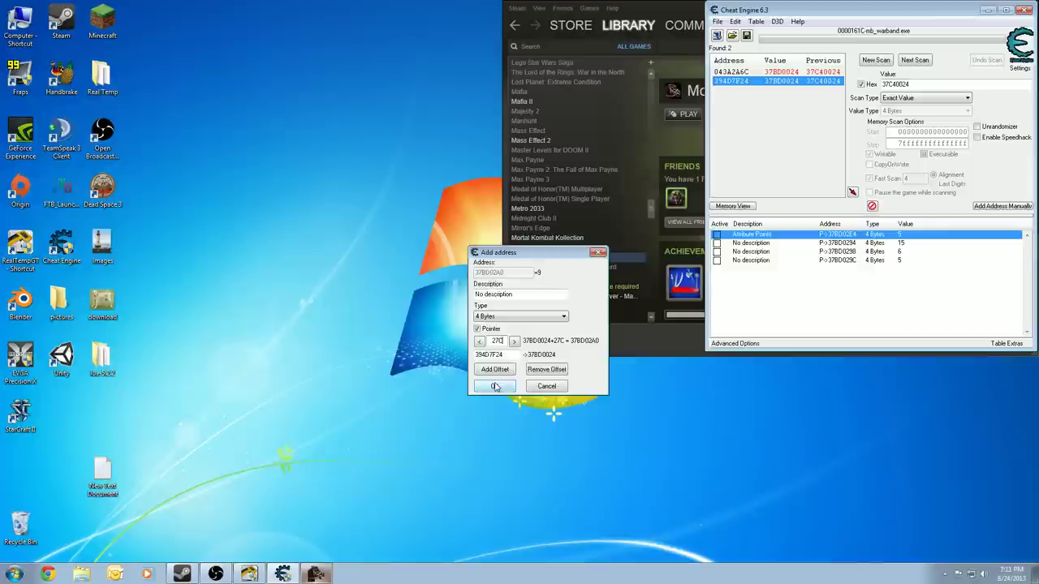
left_click(495, 385)
- Set all four unnamed attribute pointer entries to 500
left_click(898, 244)
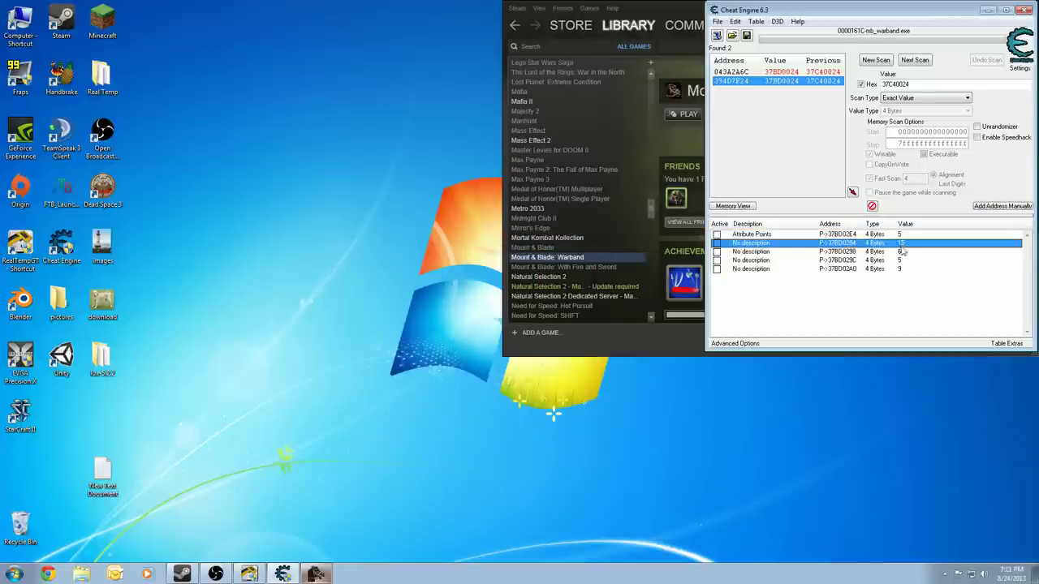
left_click(911, 270, "shift")
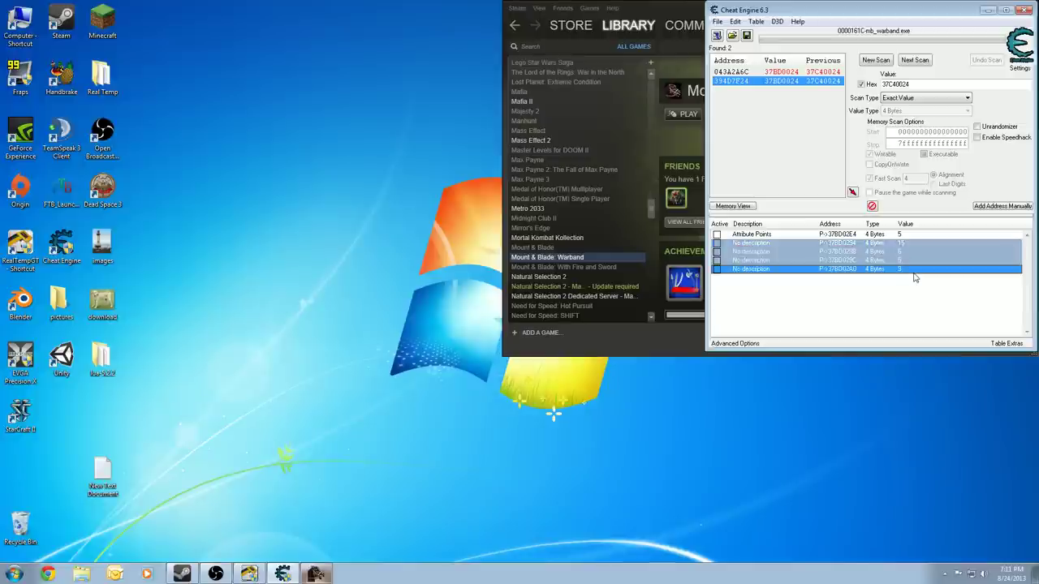
double_click(904, 271)
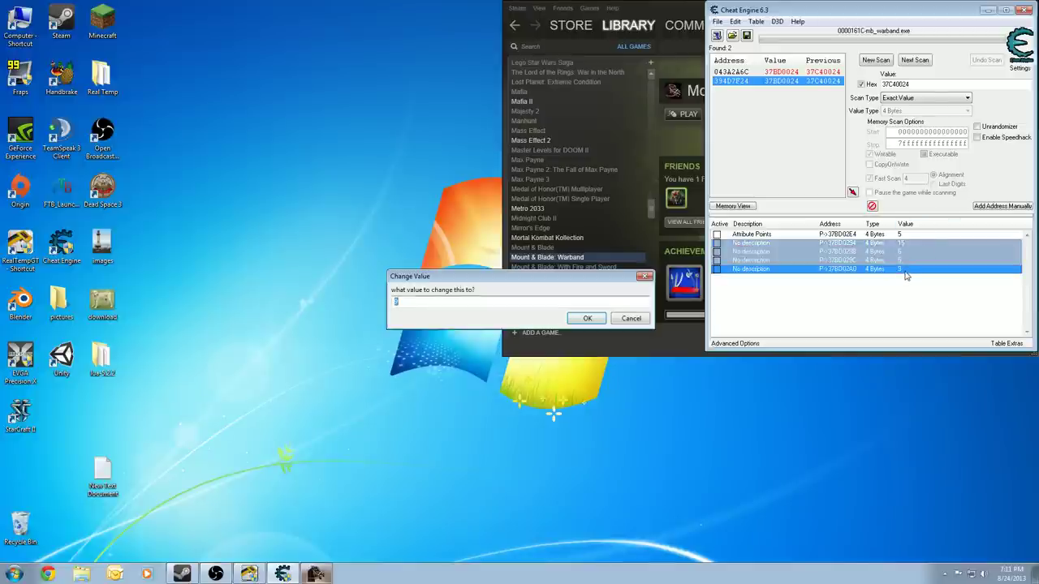
type("500")
key("Return")
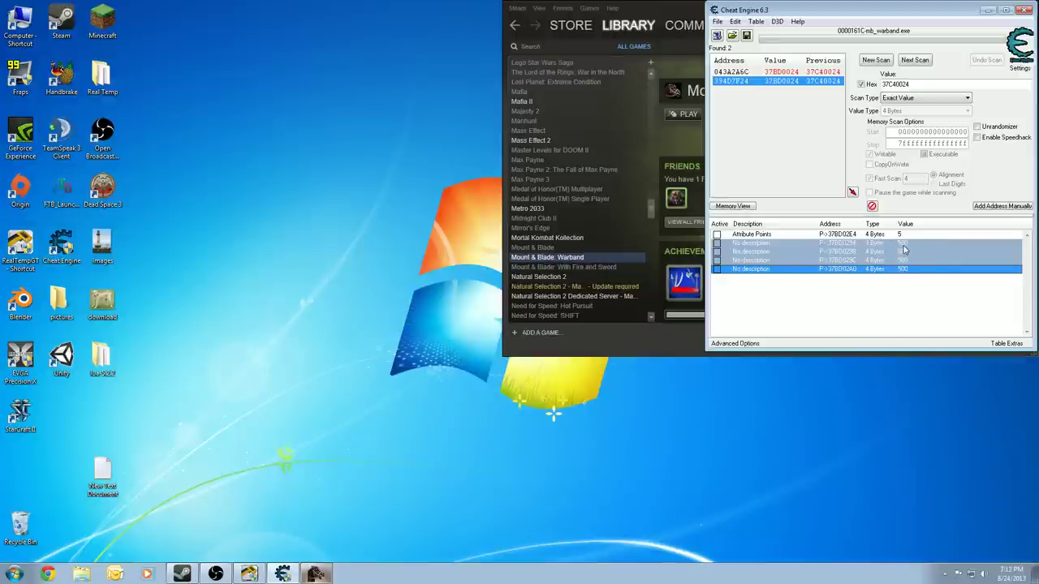
- Change the Attribute Points value to 0 and return to the game
double_click(910, 234)
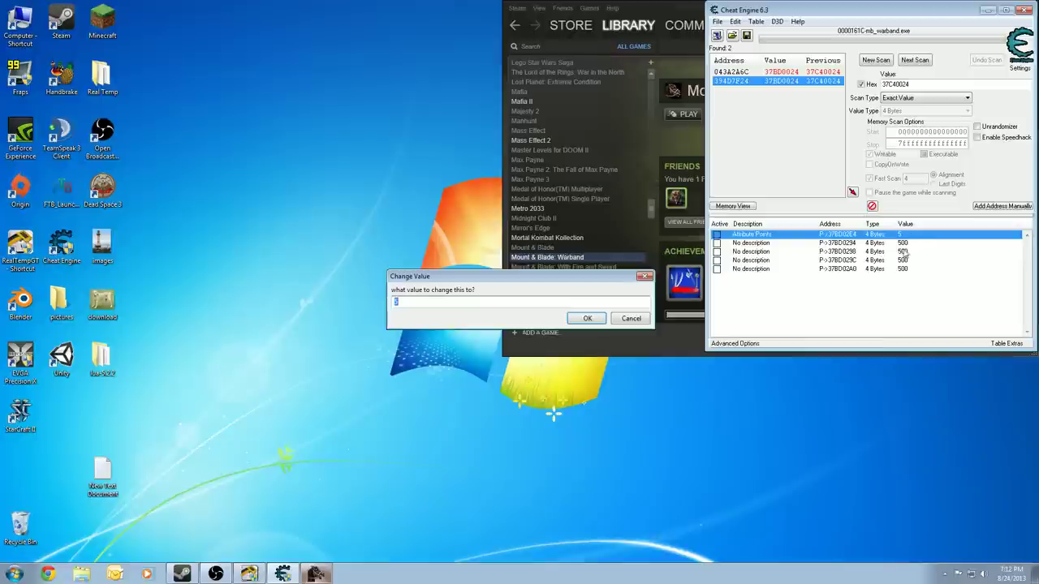
type("0")
key("Return")
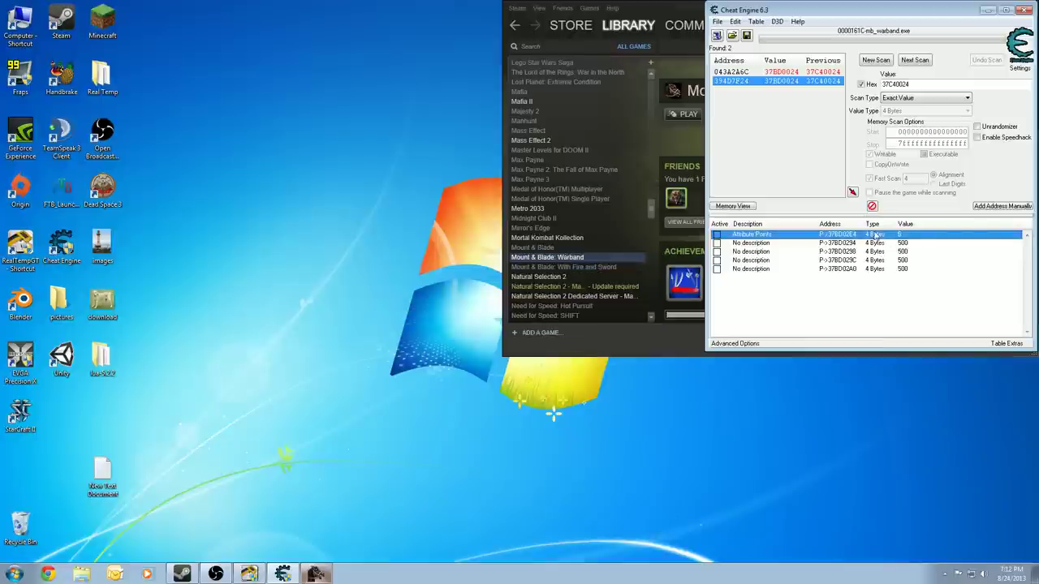
left_click(312, 575)
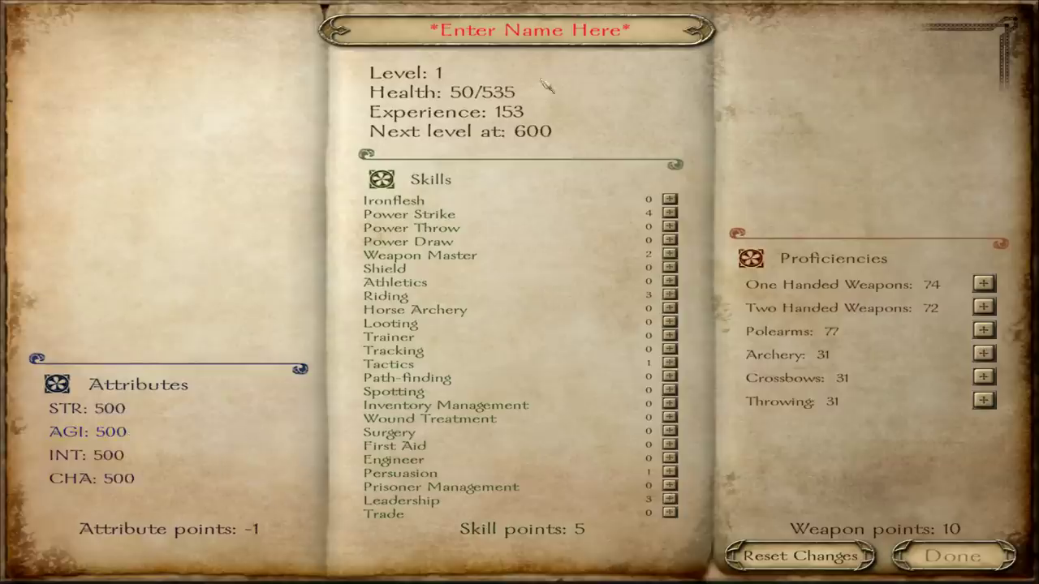
- Name the character, put points into Ironflesh and Crossbows, and finish the sheet
left_click(556, 42)
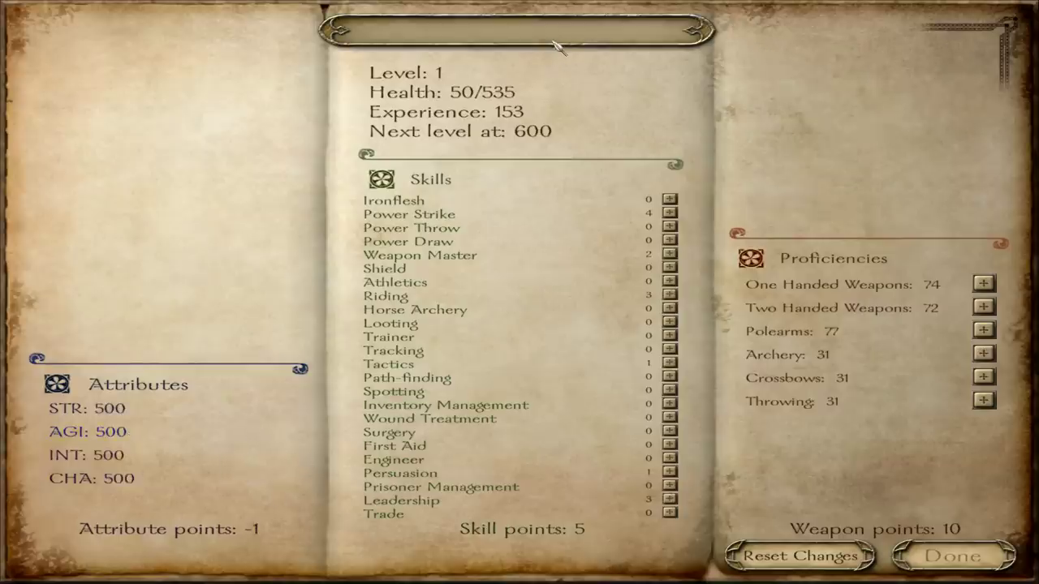
type("Davil")
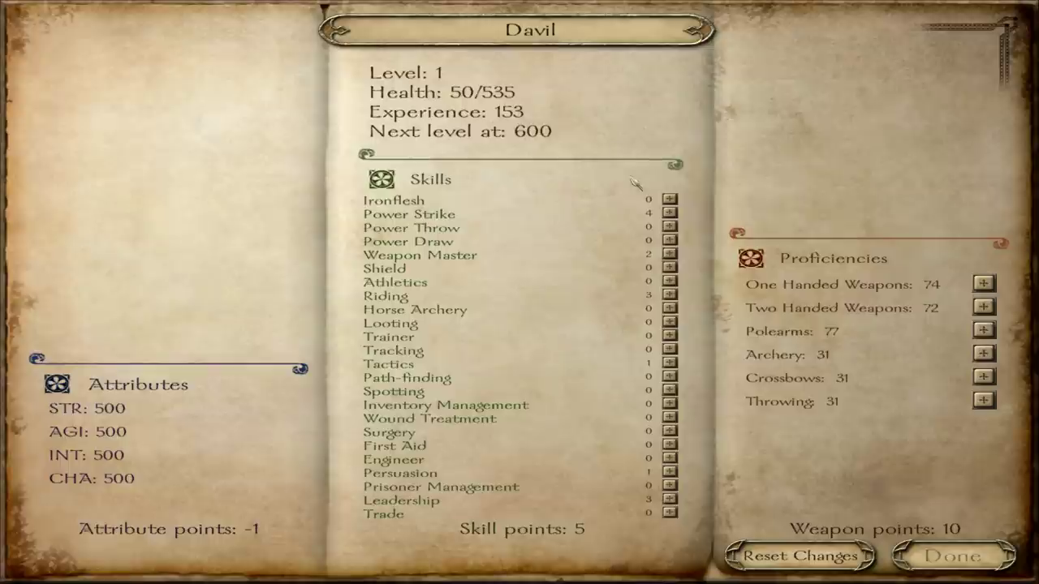
left_click(670, 199)
left_click(669, 199)
left_click(669, 199)
left_click(669, 199)
left_click(670, 199)
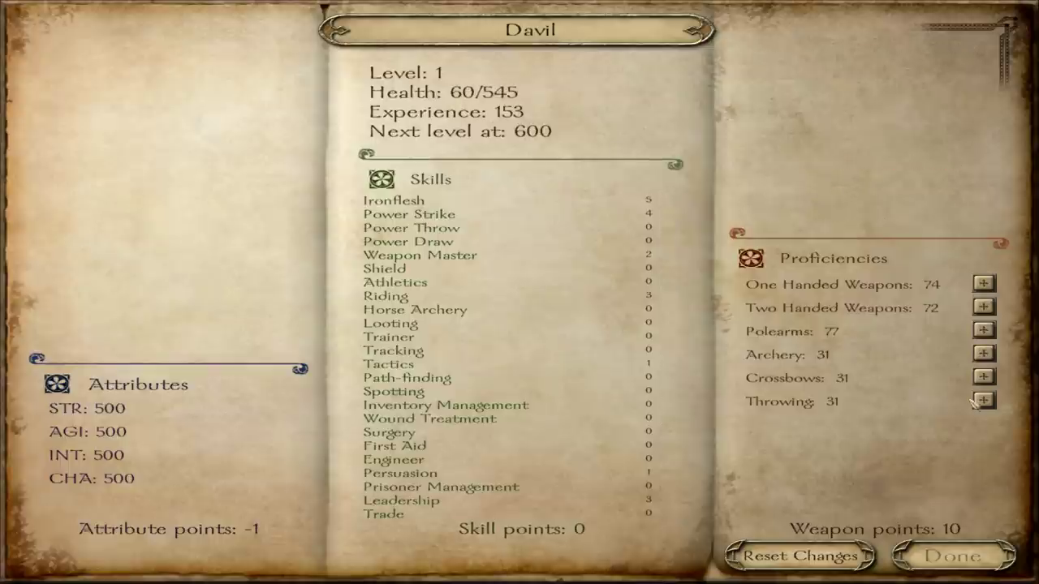
double_click(983, 377)
triple_click(983, 377)
double_click(983, 377)
triple_click(983, 377)
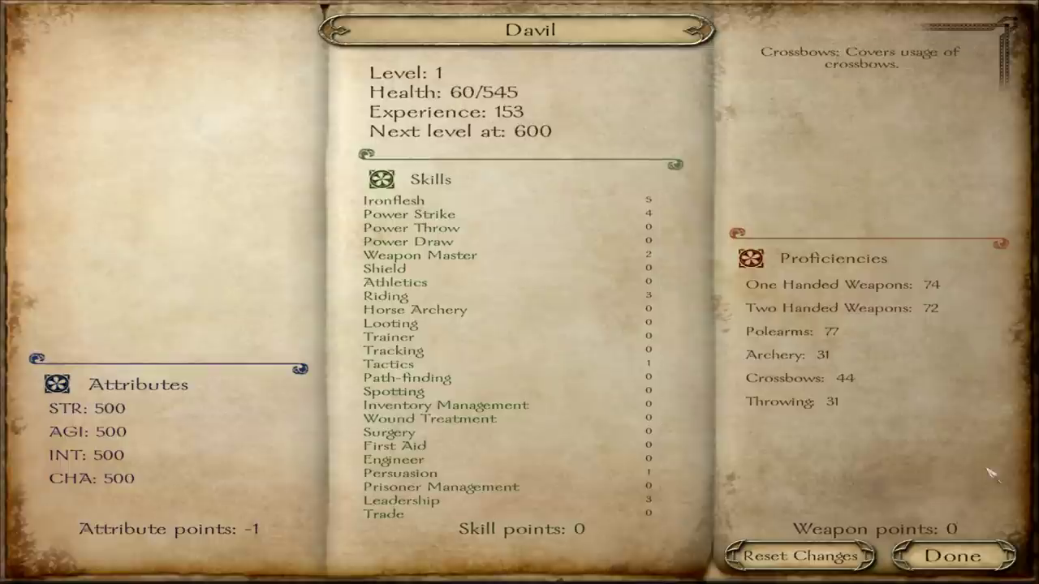
left_click(982, 560)
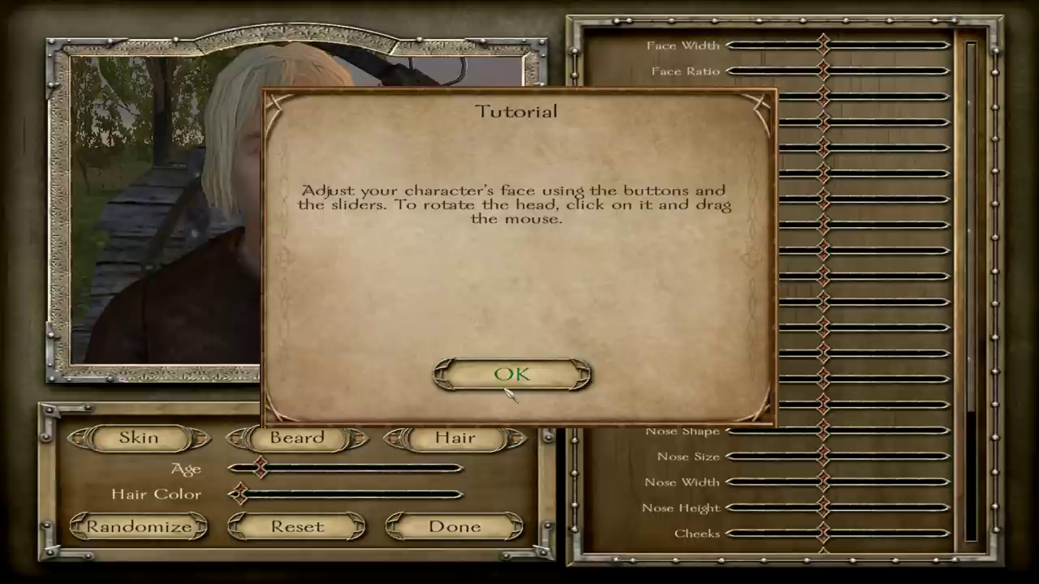
- Accept the face, choose the Praven start, and walk into the courtyard
left_click(505, 388)
left_click(455, 527)
left_click(449, 394)
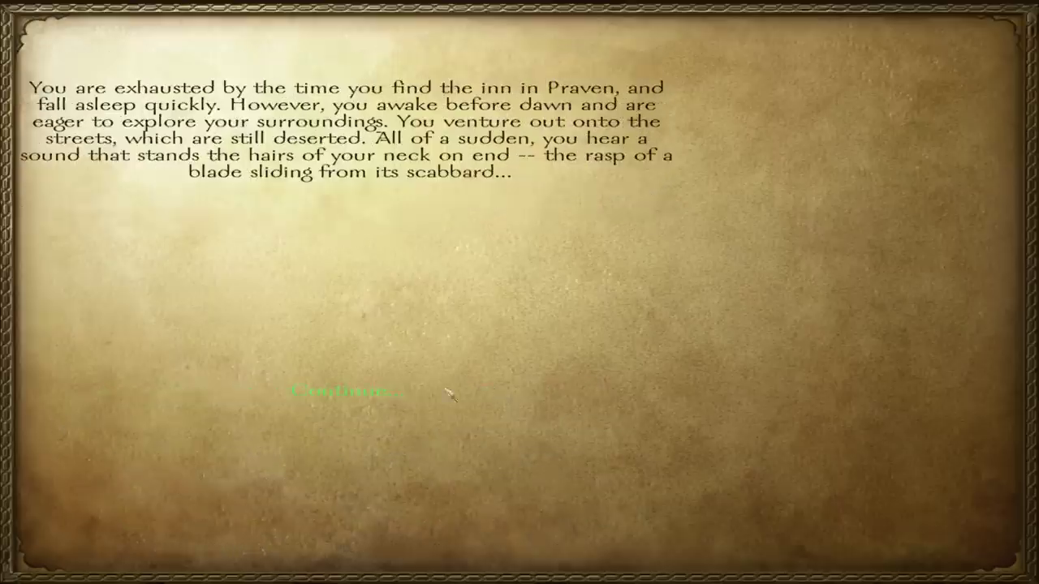
left_click(389, 396)
key("w")
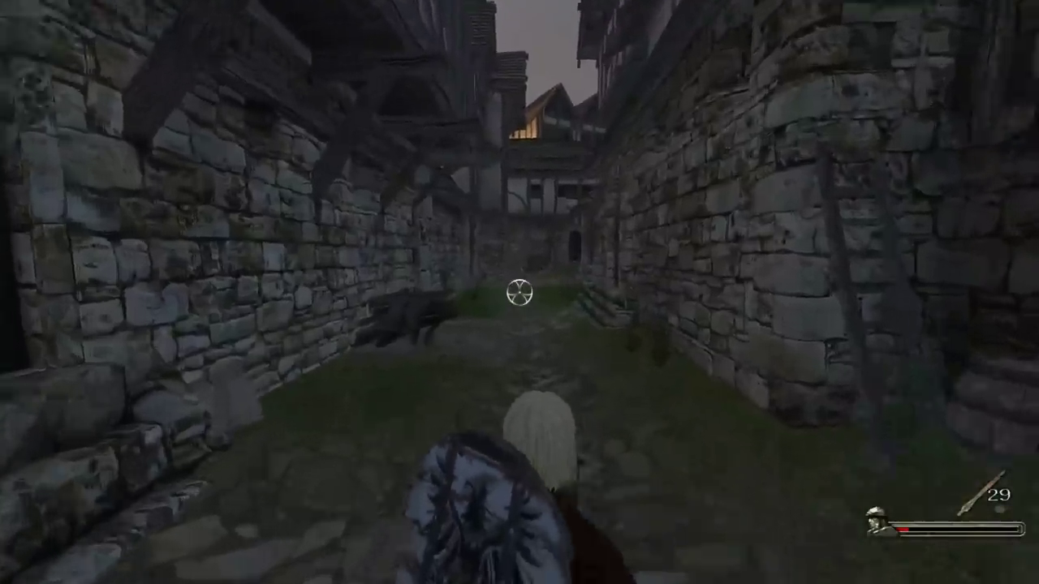
key("w")
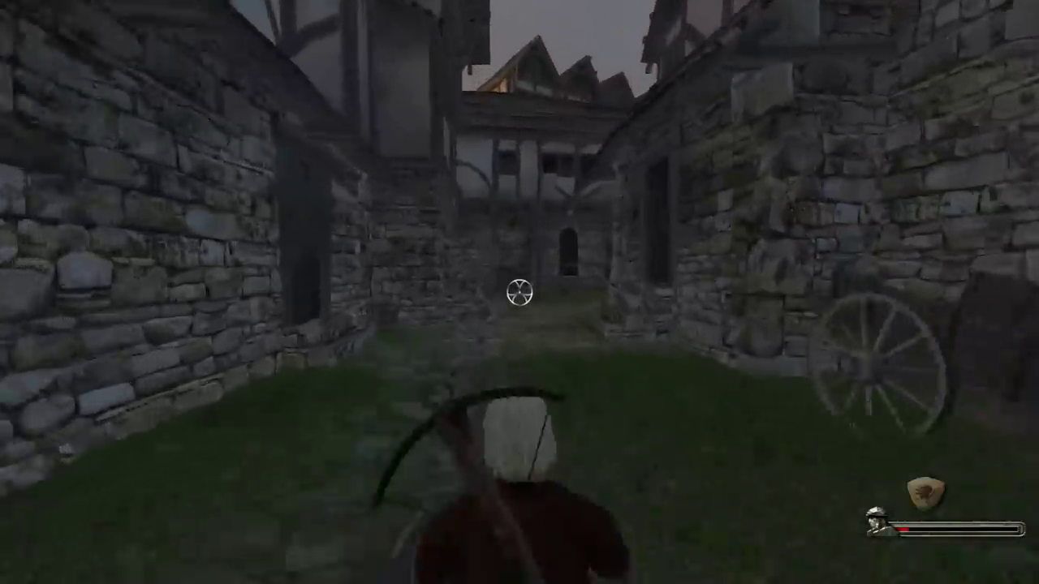
key("w")
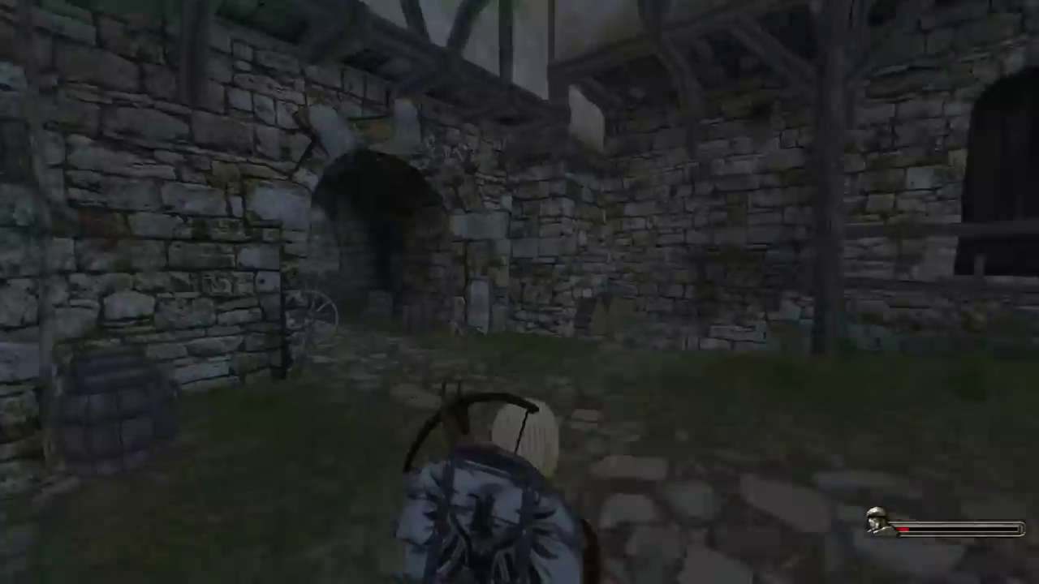
key("w")
- Raise the four attribute pointer values to 5000 in Cheat Engine
key("alt+Tab")
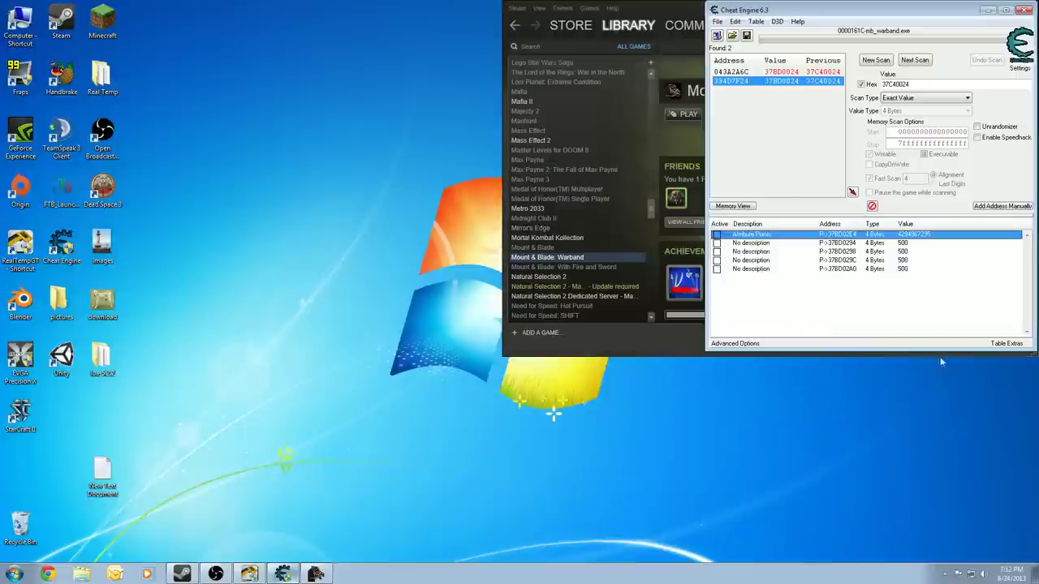
double_click(912, 270)
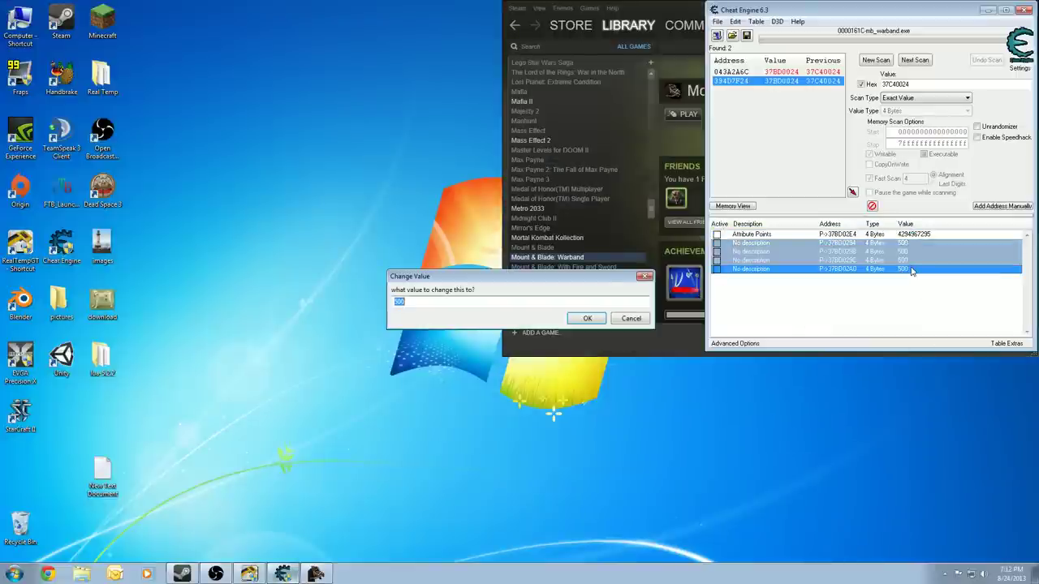
type("5000")
key("Return")
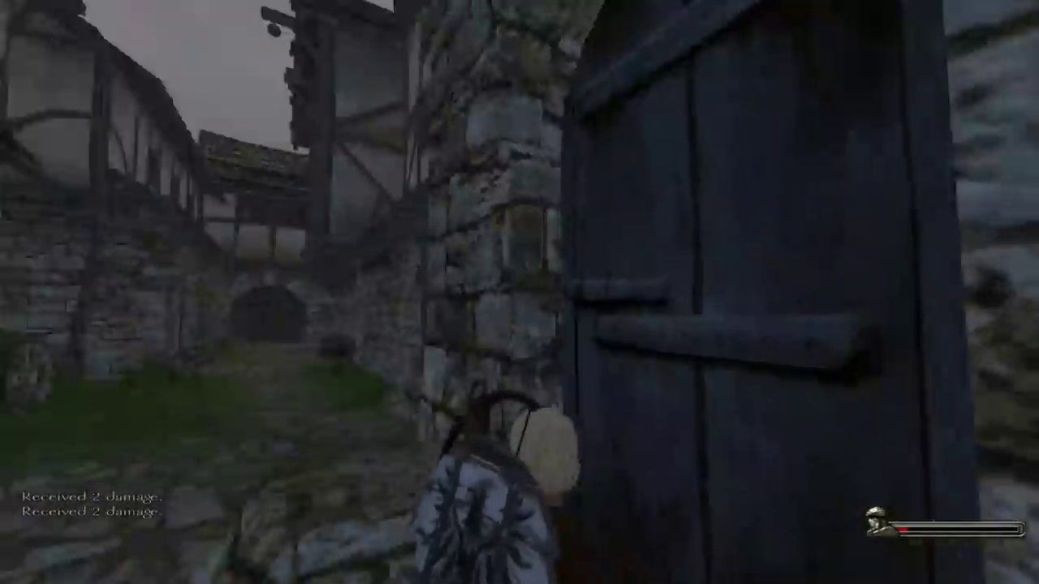
- Defeat the bandit in the courtyard and continue through the merchant's dialogue
key("w")
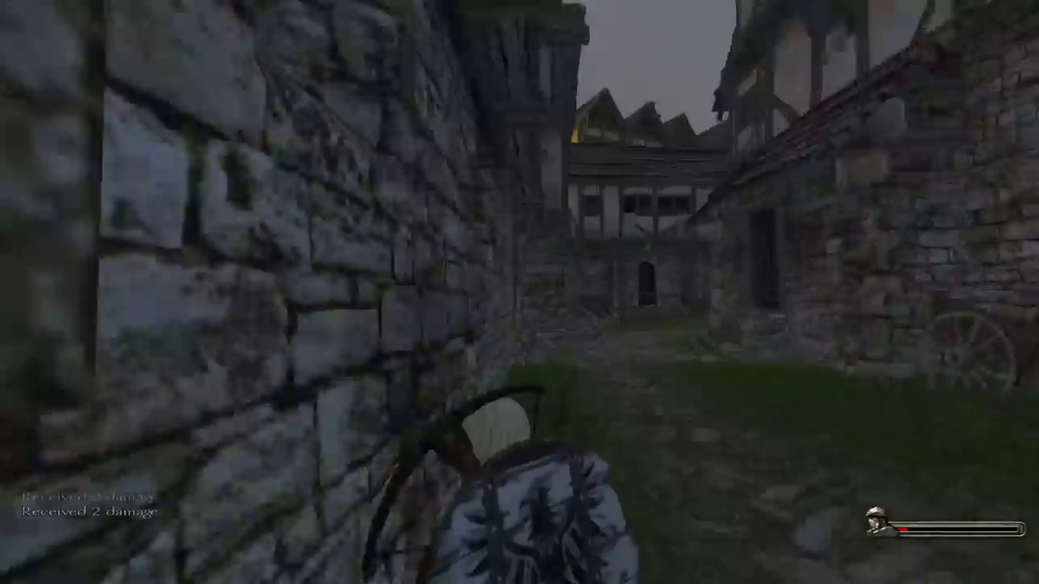
key("w")
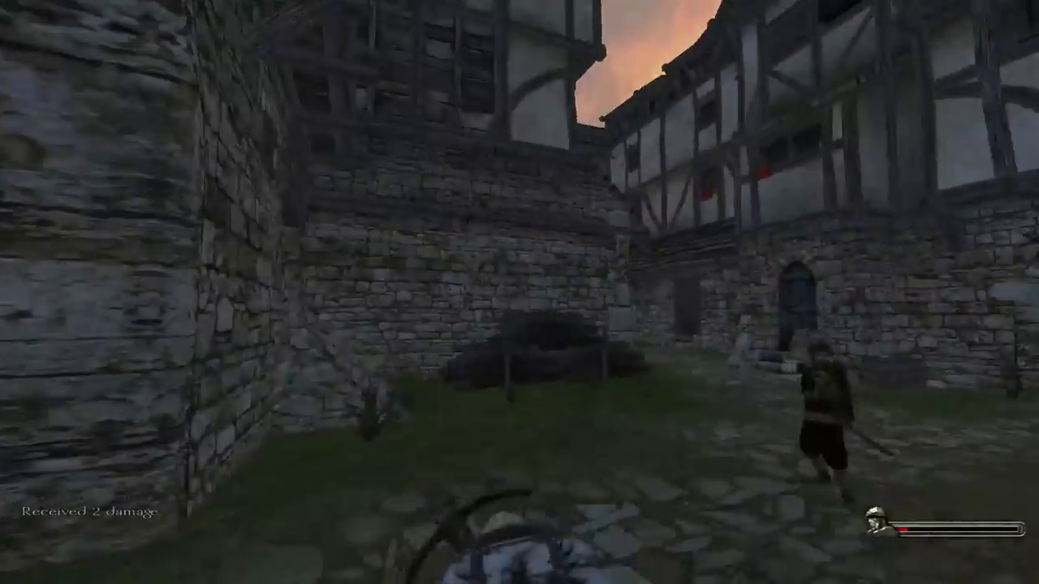
key("w")
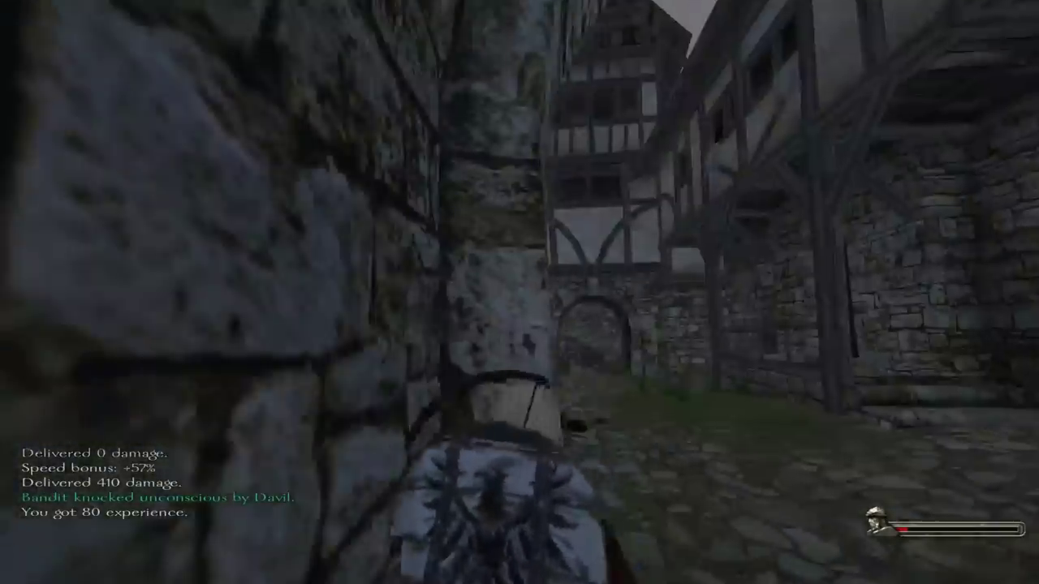
key("w")
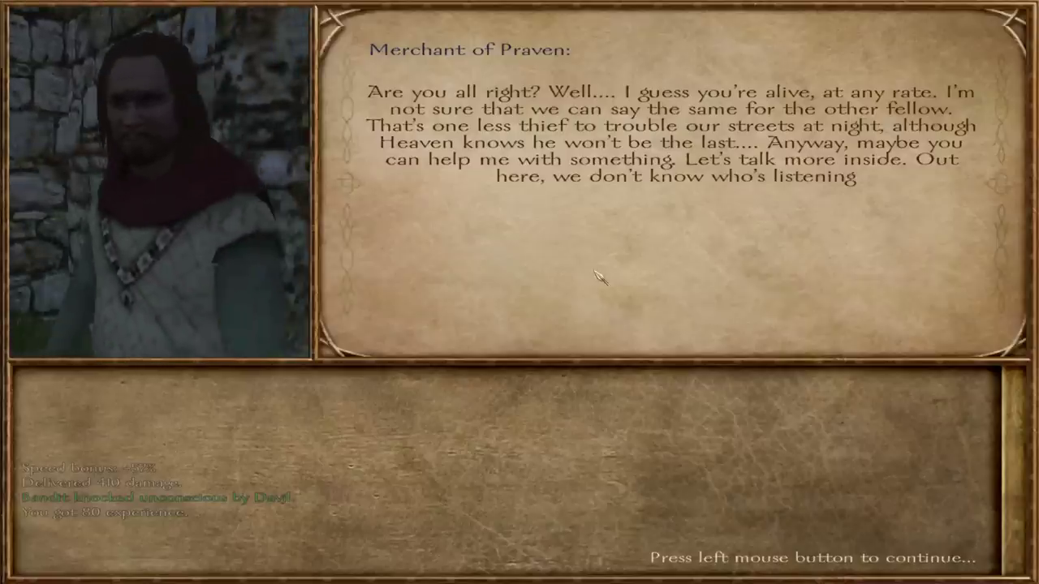
left_click(595, 273)
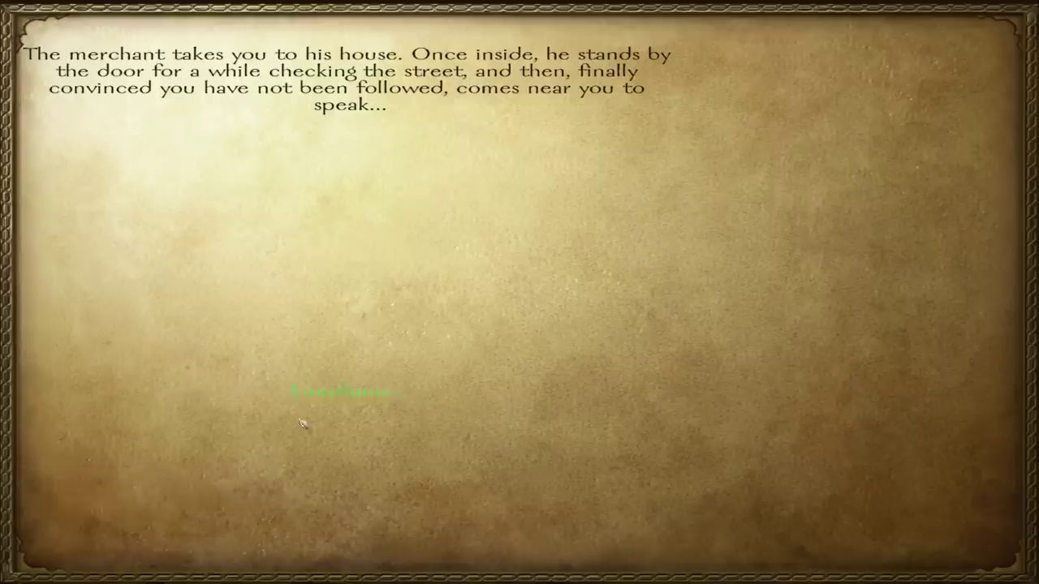
left_click(345, 390)
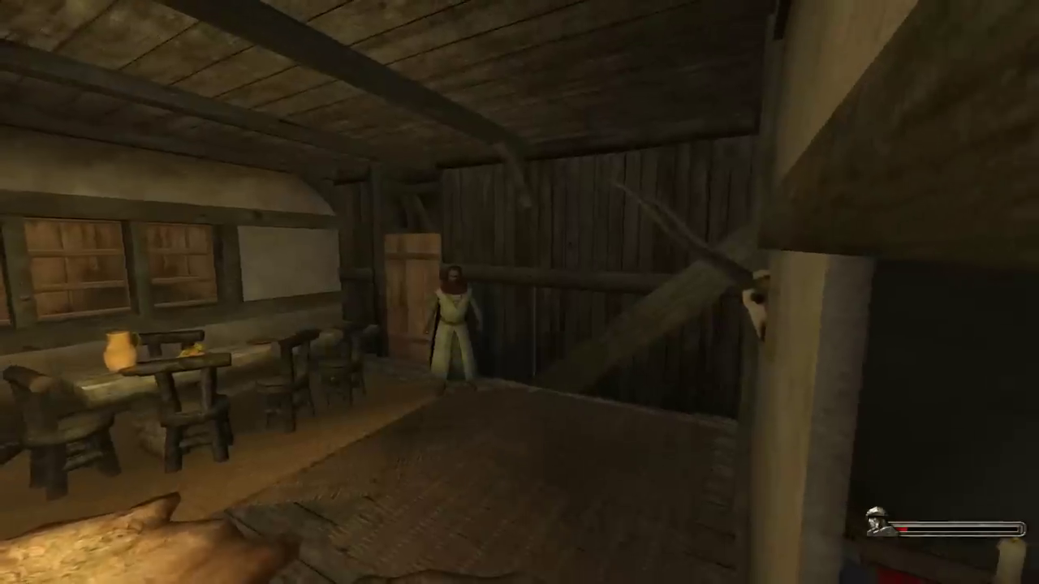
- Save and exit to the main menu, then quit the game
key("Escape")
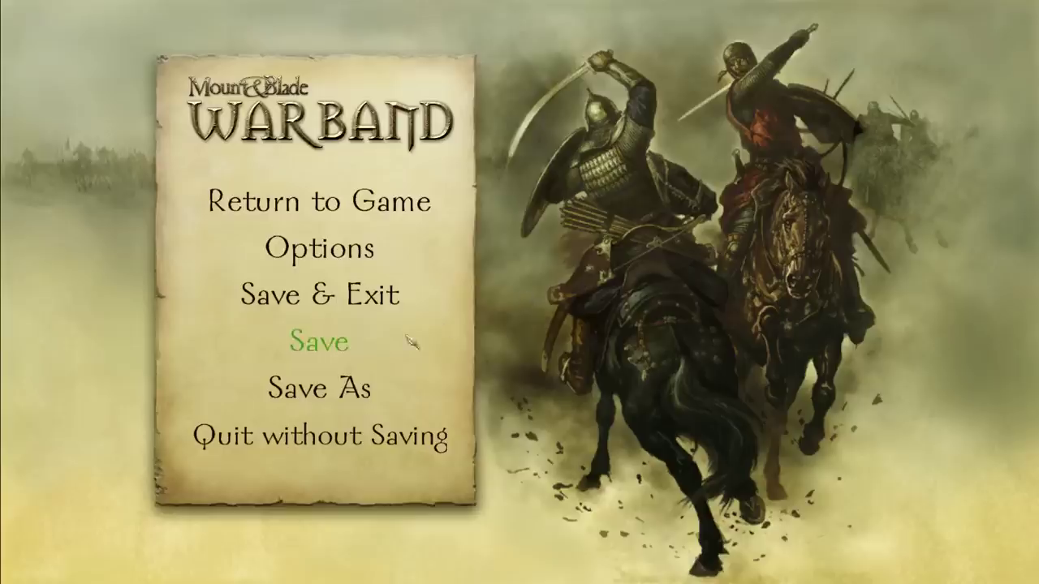
left_click(349, 295)
left_click(199, 424)
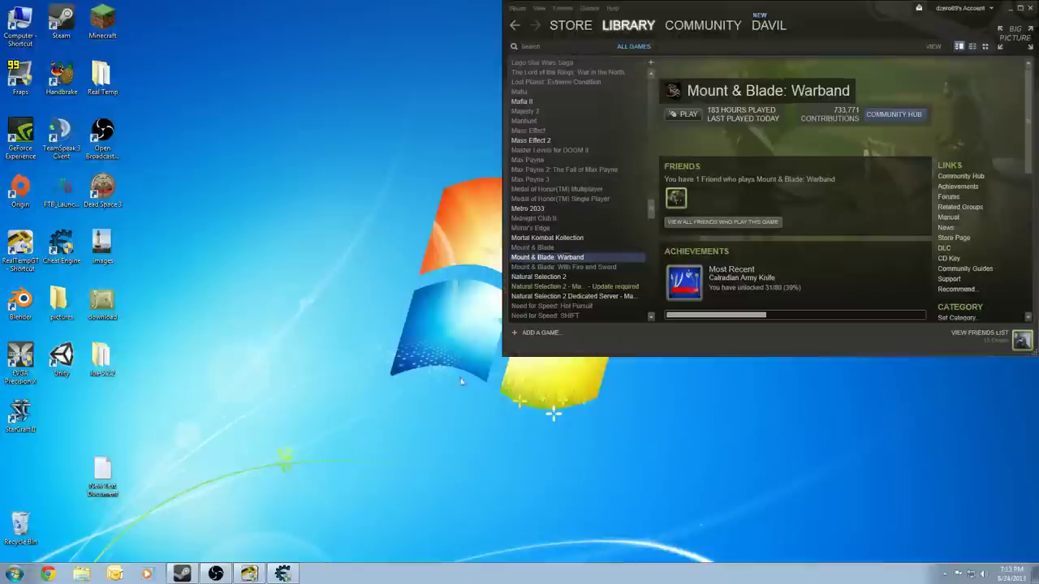